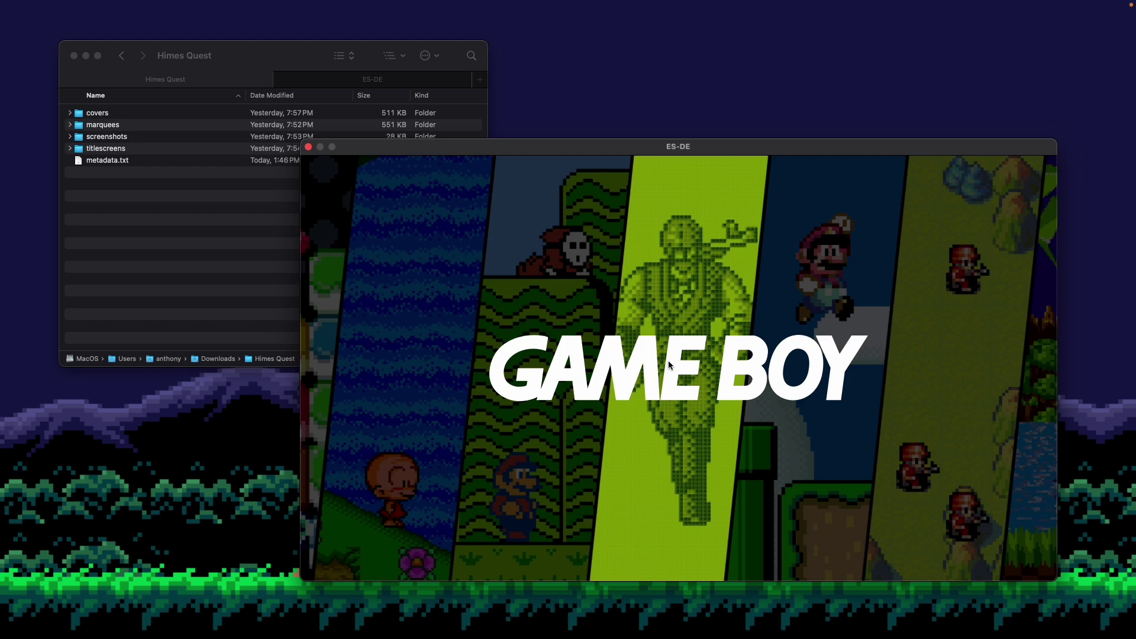
# Step: Open the Game Boy game list and view the Gargoyle's Quest entry for comparison with Himes Quest
pyautogui.press('Return')
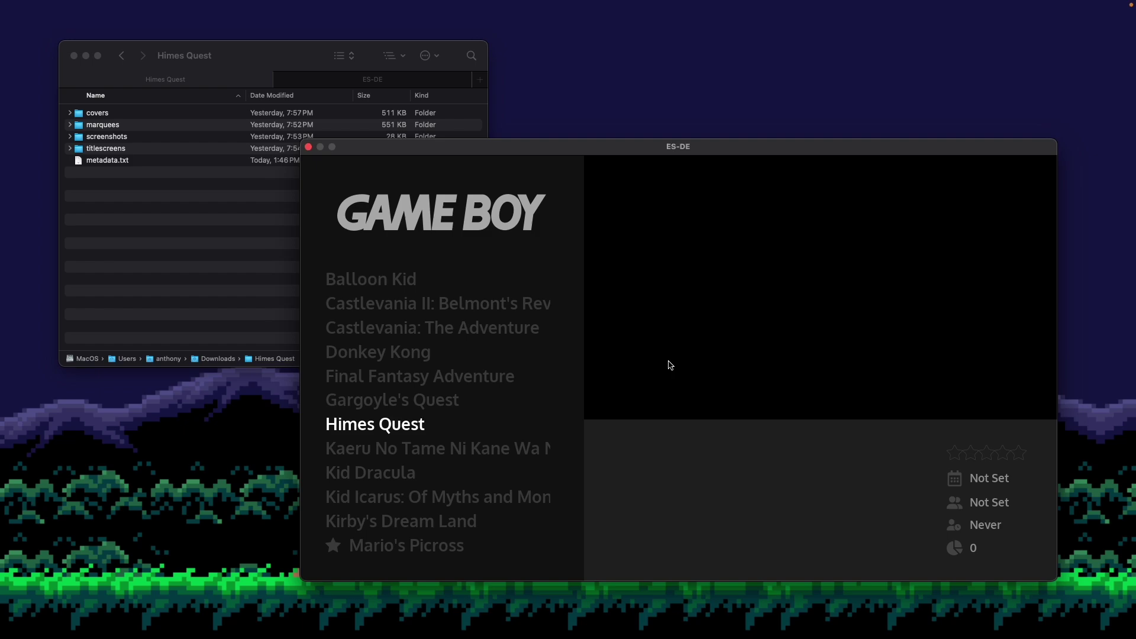
pyautogui.press('Up')
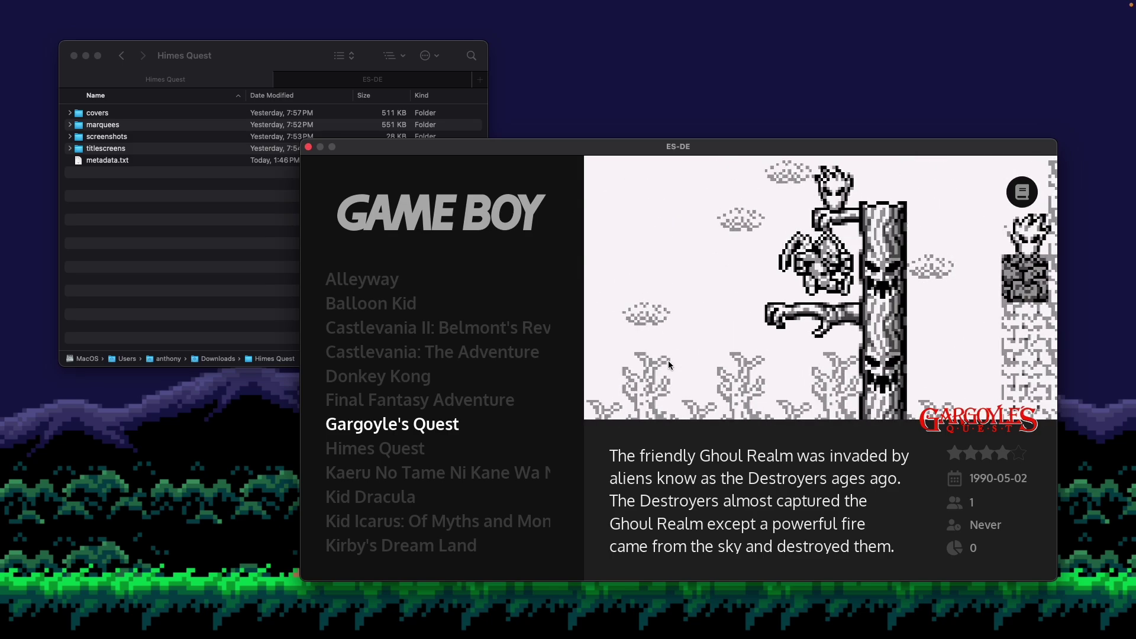
pyautogui.press('Down')
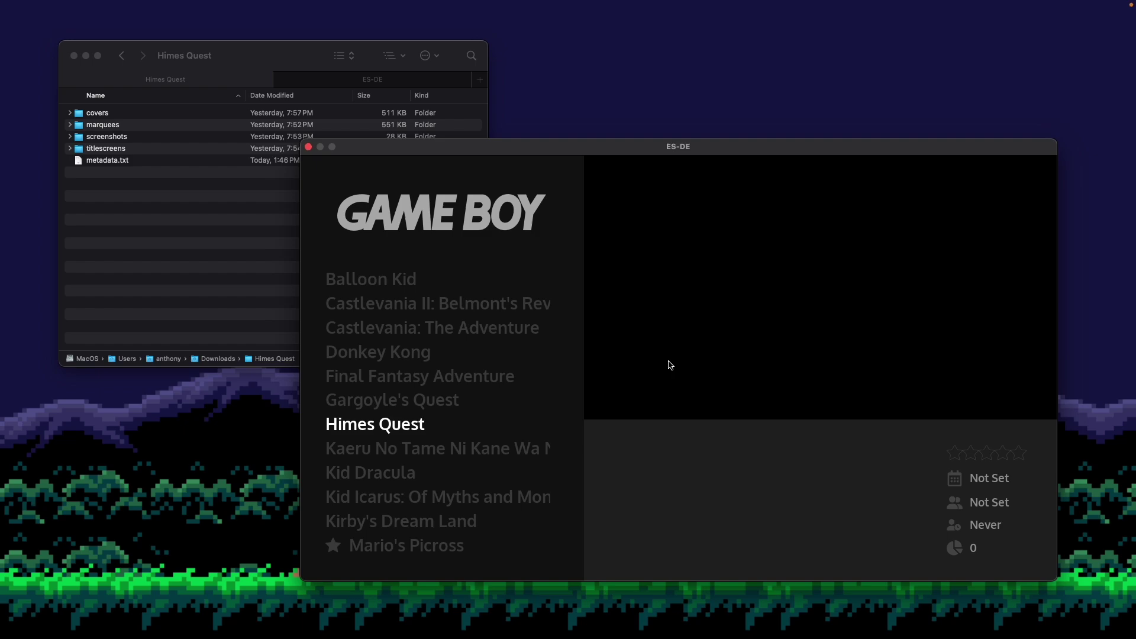
# Step: Open the metadata editor for the Himes Quest game
pyautogui.press('F1')
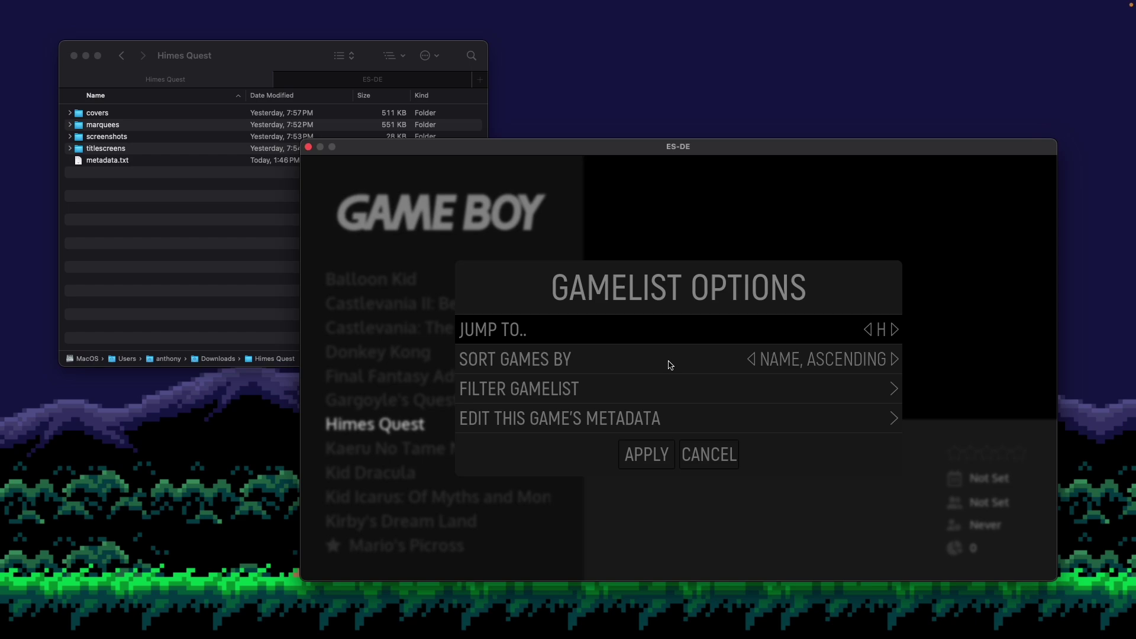
pyautogui.press('Down')
pyautogui.press('Down')
pyautogui.press('Down')
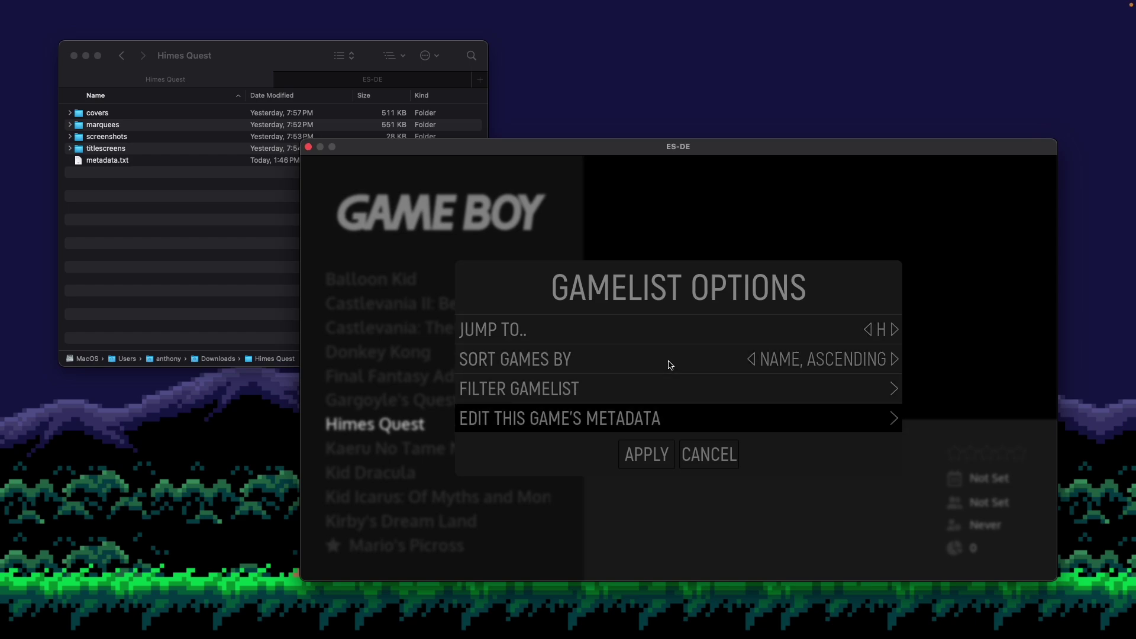
pyautogui.press('Return')
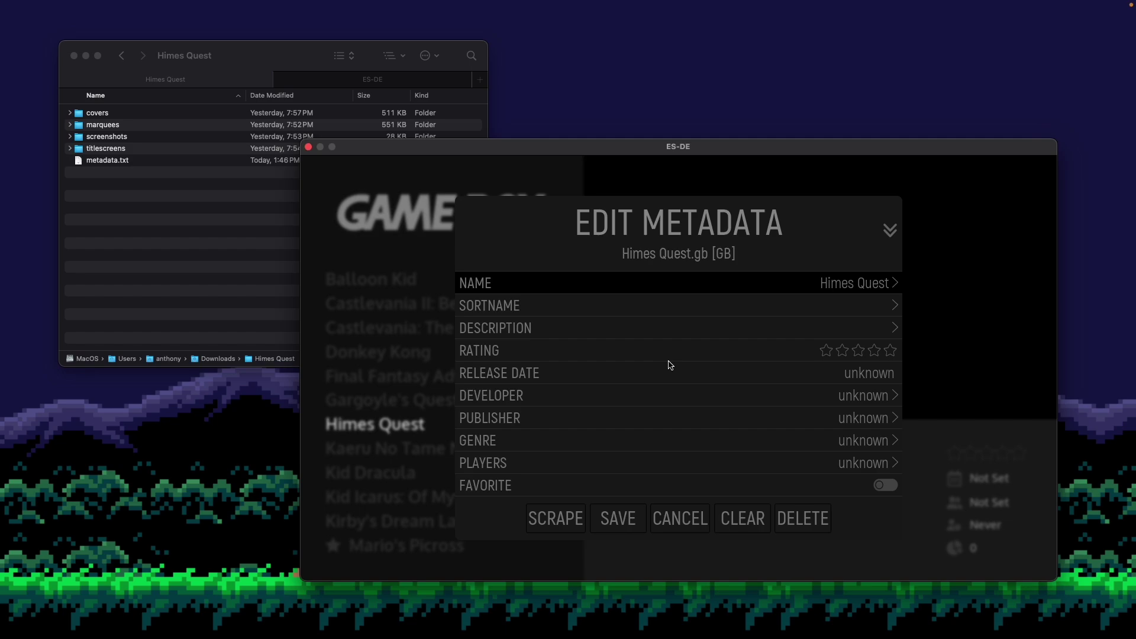
# Step: Change the game's name to Hime's Quest by adding the missing apostrophe
pyautogui.press('Return')
pyautogui.press('Left')
pyautogui.press('Left')
pyautogui.press('Left')
pyautogui.press('Left')
pyautogui.press('Left')
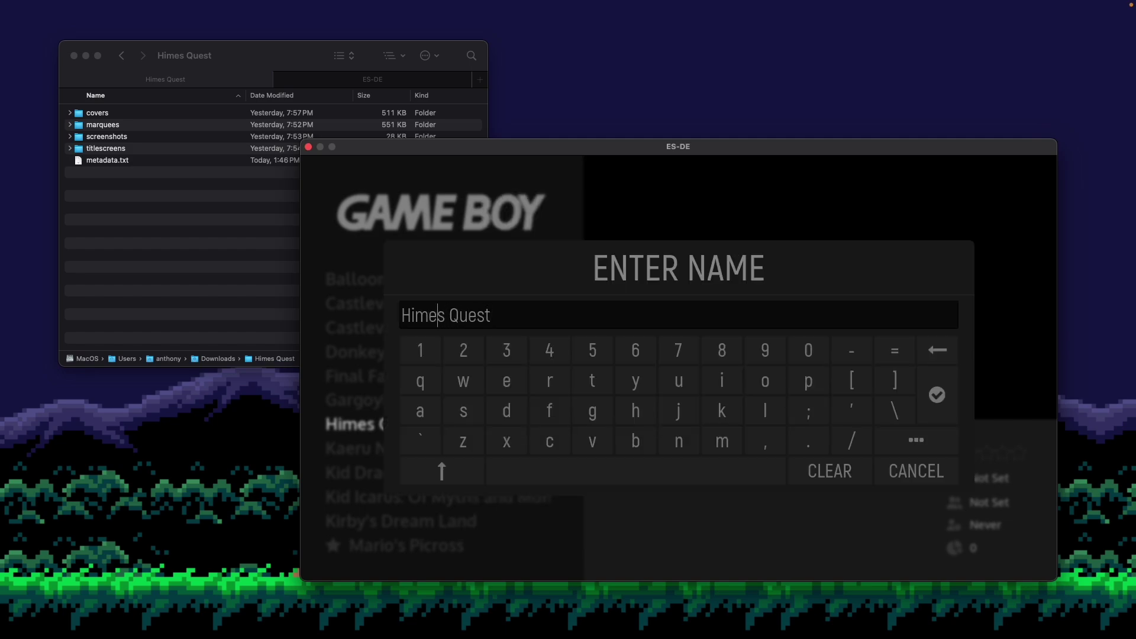
pyautogui.press('Left')
pyautogui.press('Left')
pyautogui.write("'")
pyautogui.press('Return')
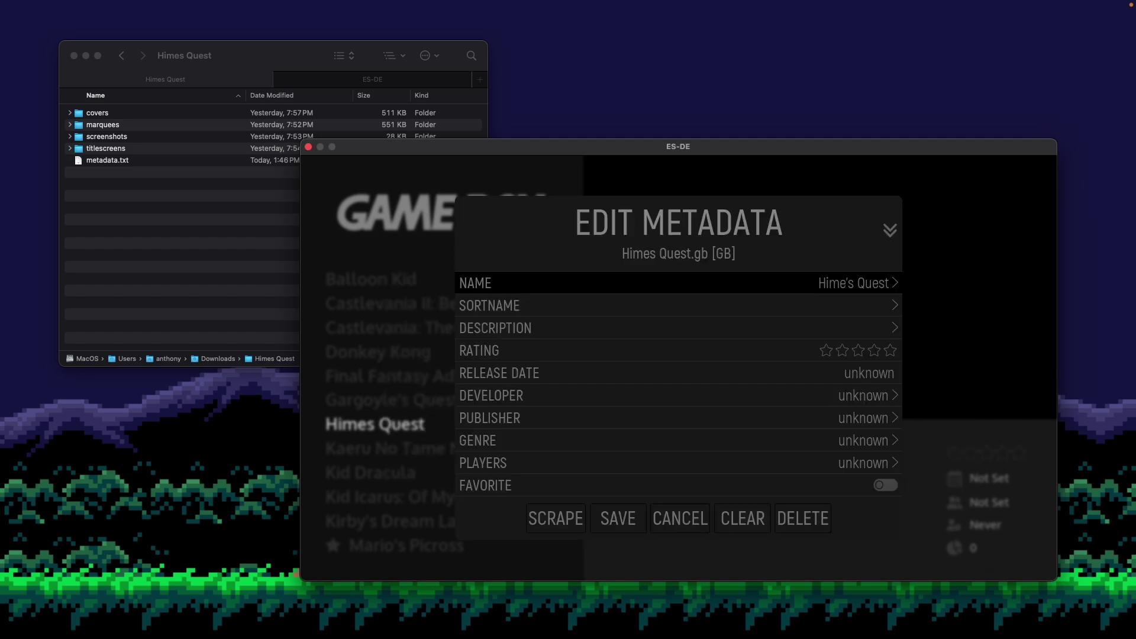
# Step: Open the game's description for editing, and copy the description paragraph from metadata.txt in TextEdit
pyautogui.press('Down')
pyautogui.press('Down')
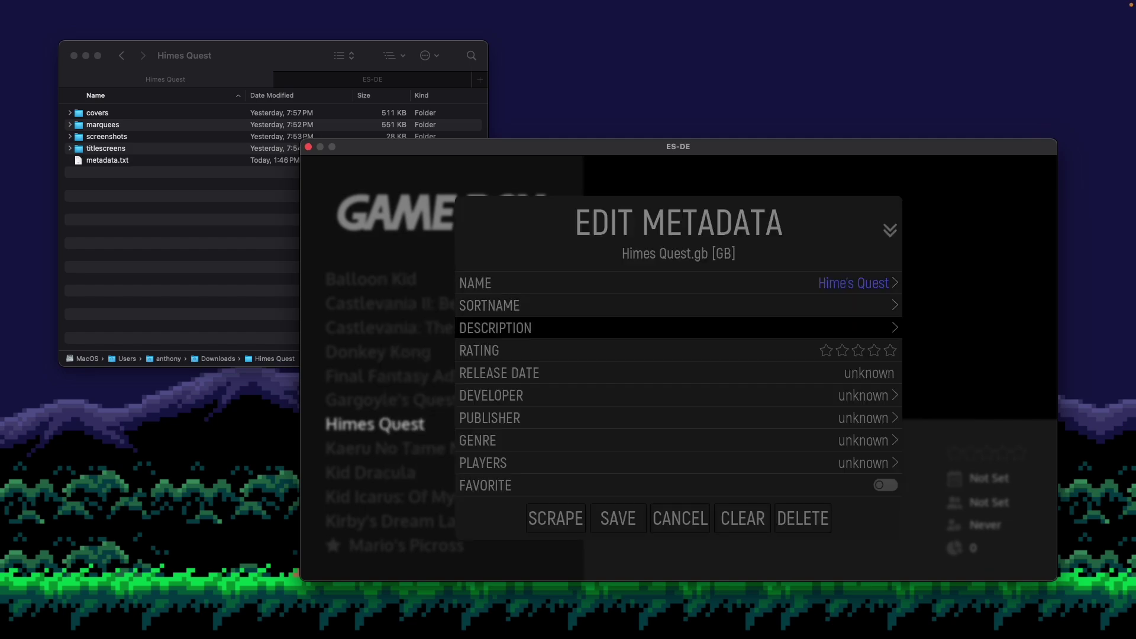
pyautogui.press('Return')
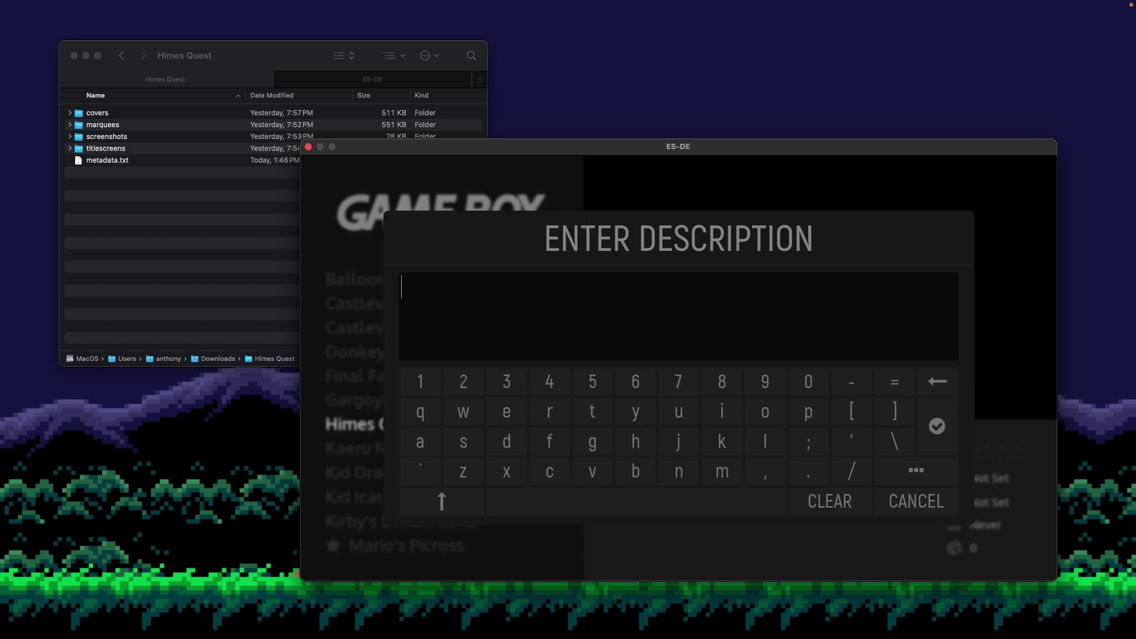
pyautogui.click(196, 252)
pyautogui.doubleClick(107, 160)
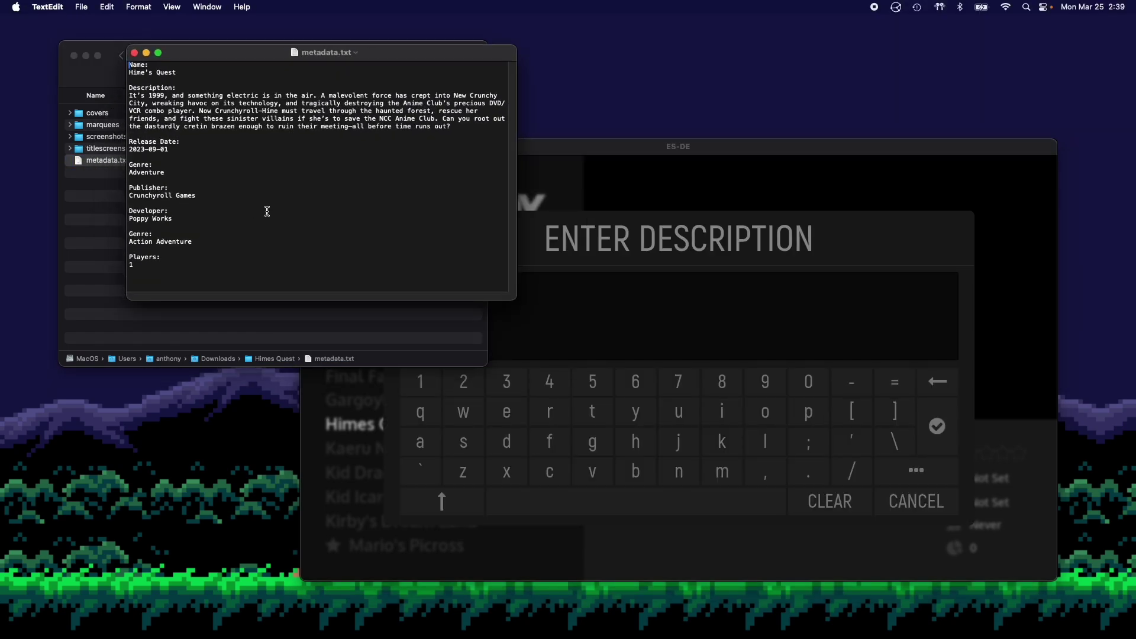
pyautogui.moveTo(452, 127); pyautogui.dragTo(129, 96)
pyautogui.press('super+c')
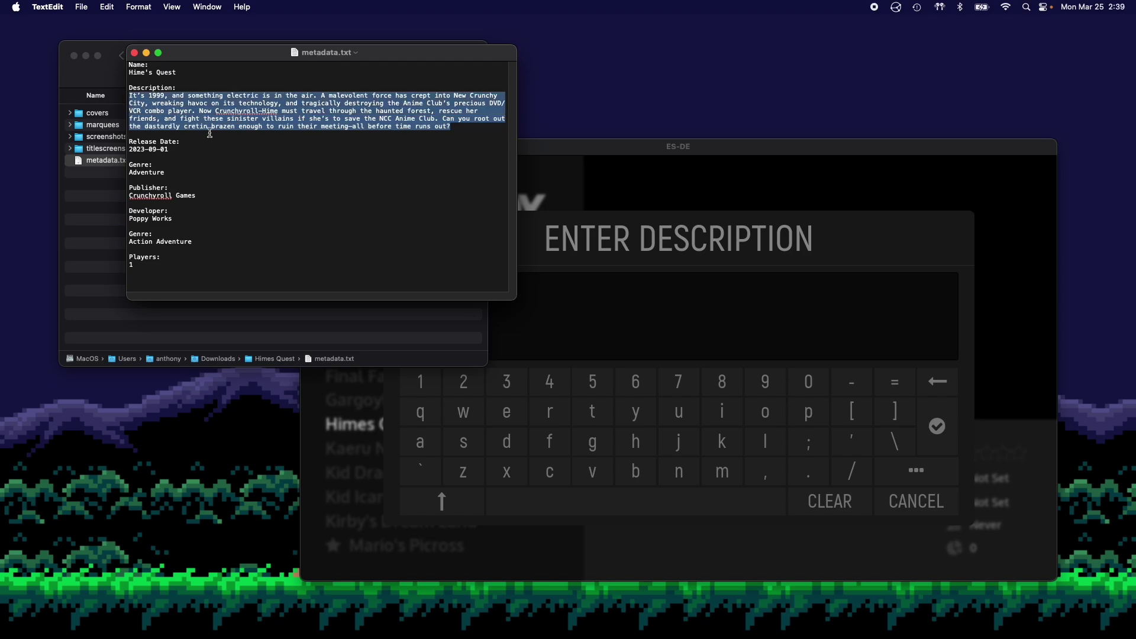
# Step: Switch back to ES-DE and paste the copied paragraph as the game's description
pyautogui.click(583, 153)
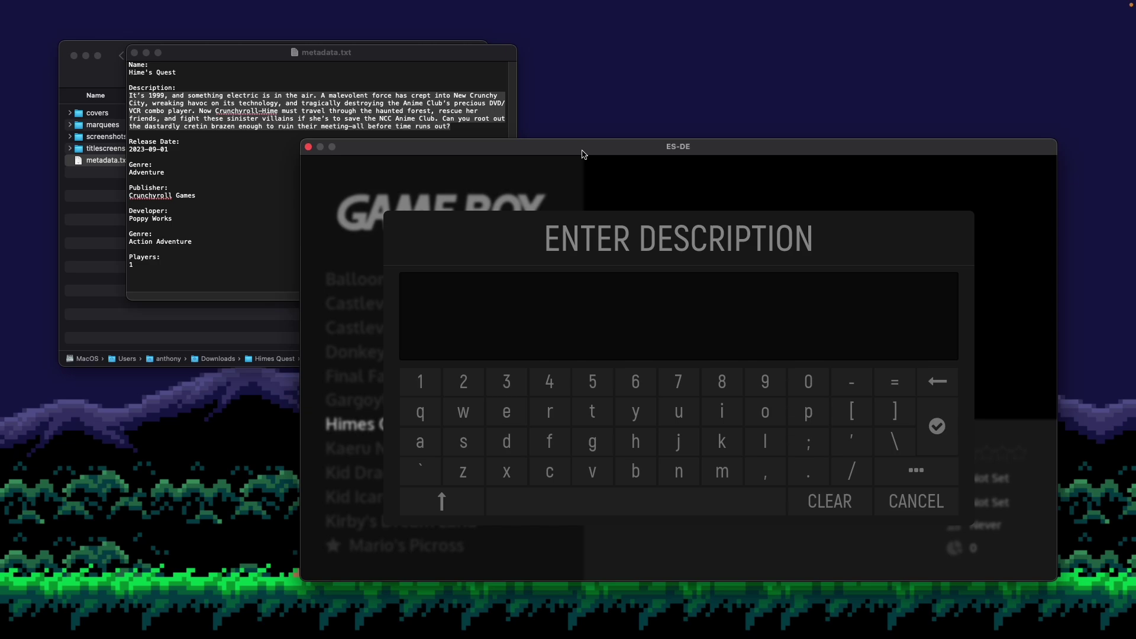
pyautogui.press('super+v')
pyautogui.press('Down')
pyautogui.press('Left')
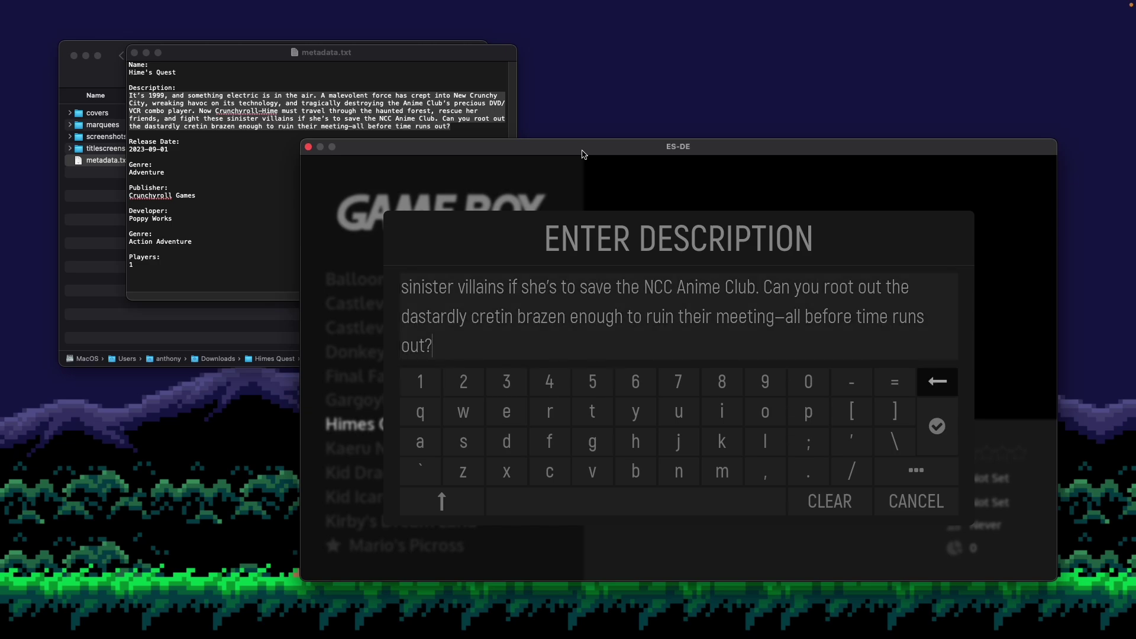
pyautogui.press('Down')
pyautogui.press('Return')
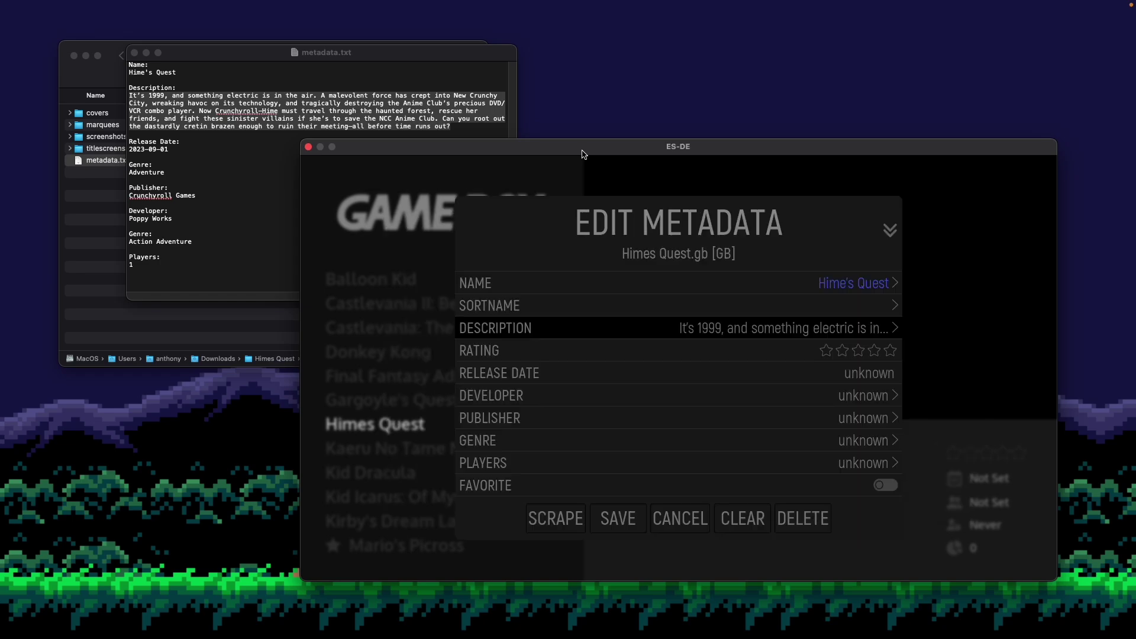
# Step: Set the game's release date to 2023-09-01
pyautogui.press('Down')
pyautogui.press('Down')
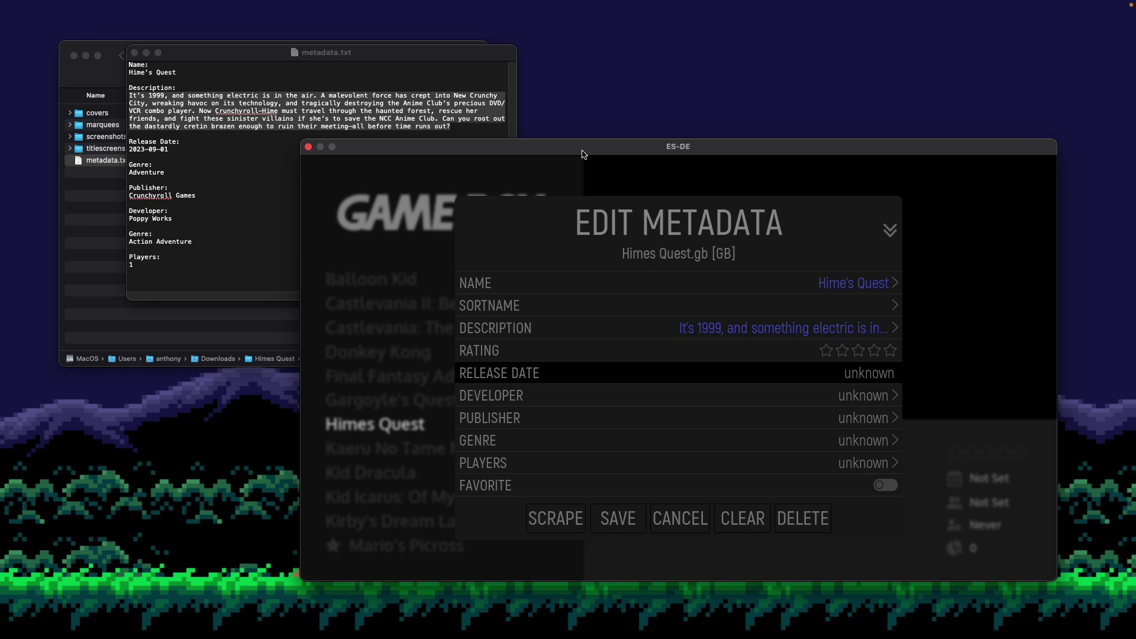
pyautogui.press('Return')
pyautogui.press('Up')
pyautogui.press('Up')
pyautogui.press('Up')
pyautogui.press('Up')
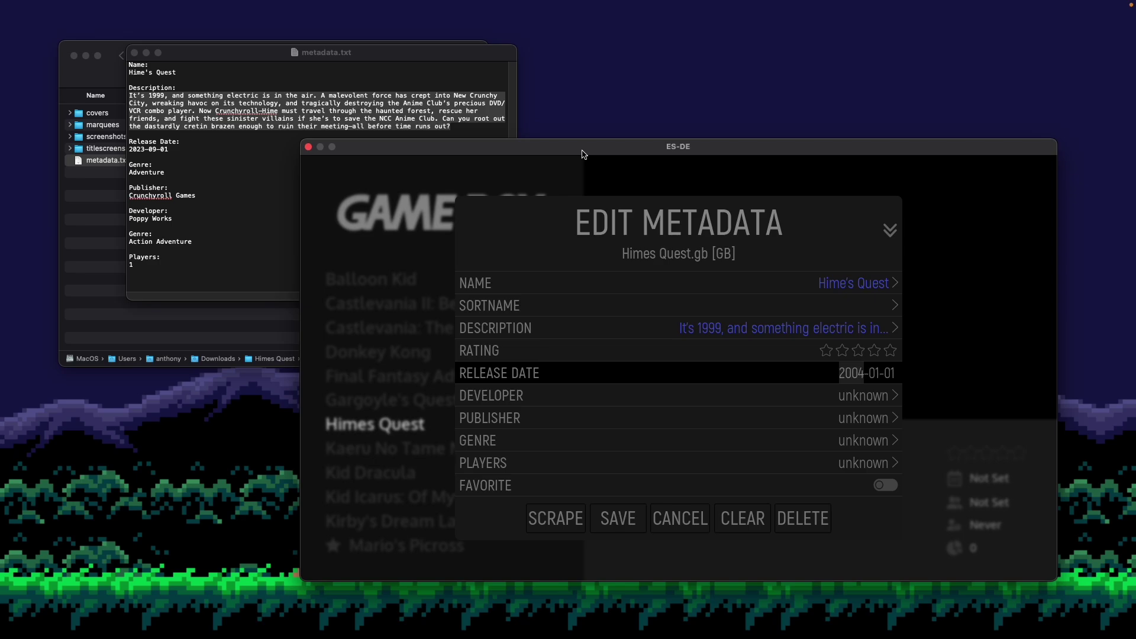
pyautogui.press('Up')
pyautogui.press('Up')
pyautogui.press('Up')
pyautogui.press('Up')
pyautogui.press('Up')
pyautogui.press('Up')
pyautogui.press('Up')
pyautogui.press('Up')
pyautogui.press('Up')
pyautogui.press('Up')
pyautogui.press('Up')
pyautogui.press('Up')
pyautogui.press('Up')
pyautogui.press('Up')
pyautogui.press('Up')
pyautogui.press('Up')
pyautogui.press('Up')
pyautogui.press('Up')
pyautogui.press('Up')
pyautogui.press('Right')
pyautogui.press('Up')
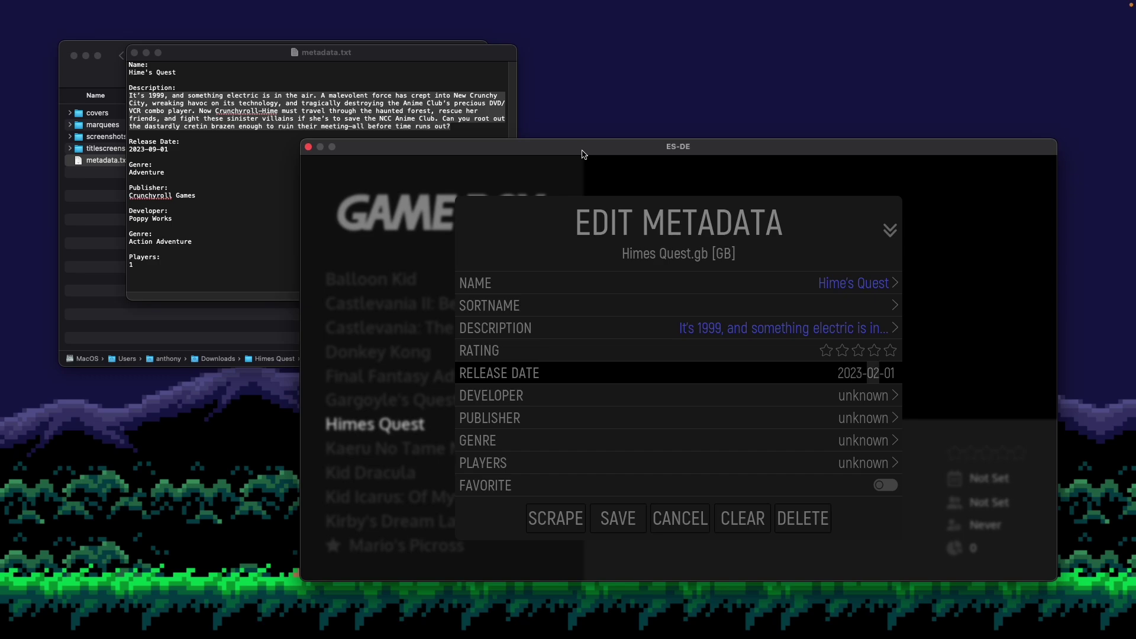
pyautogui.press('Up')
pyautogui.press('Up')
pyautogui.press('Up')
pyautogui.press('Up')
pyautogui.press('Up')
pyautogui.press('Up')
pyautogui.press('Return')
# Step: Open the developer field for editing, and copy the developer name Poppy Works from metadata.txt in TextEdit
pyautogui.press('Down')
pyautogui.press('Return')
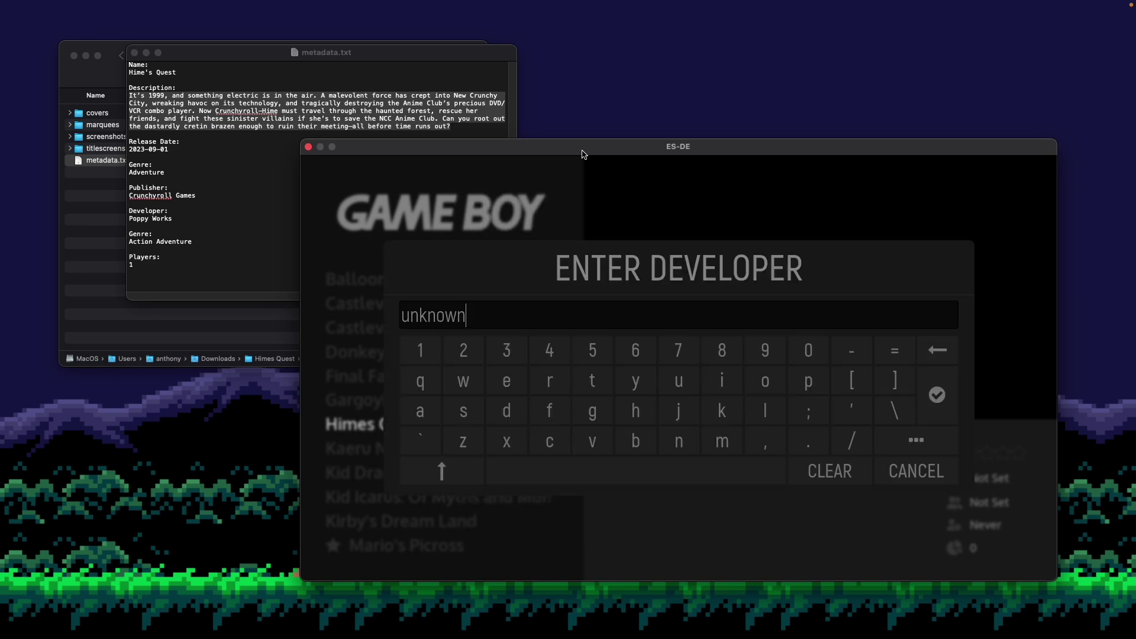
pyautogui.click(223, 150)
pyautogui.moveTo(173, 219); pyautogui.dragTo(130, 218)
pyautogui.press('super+c')
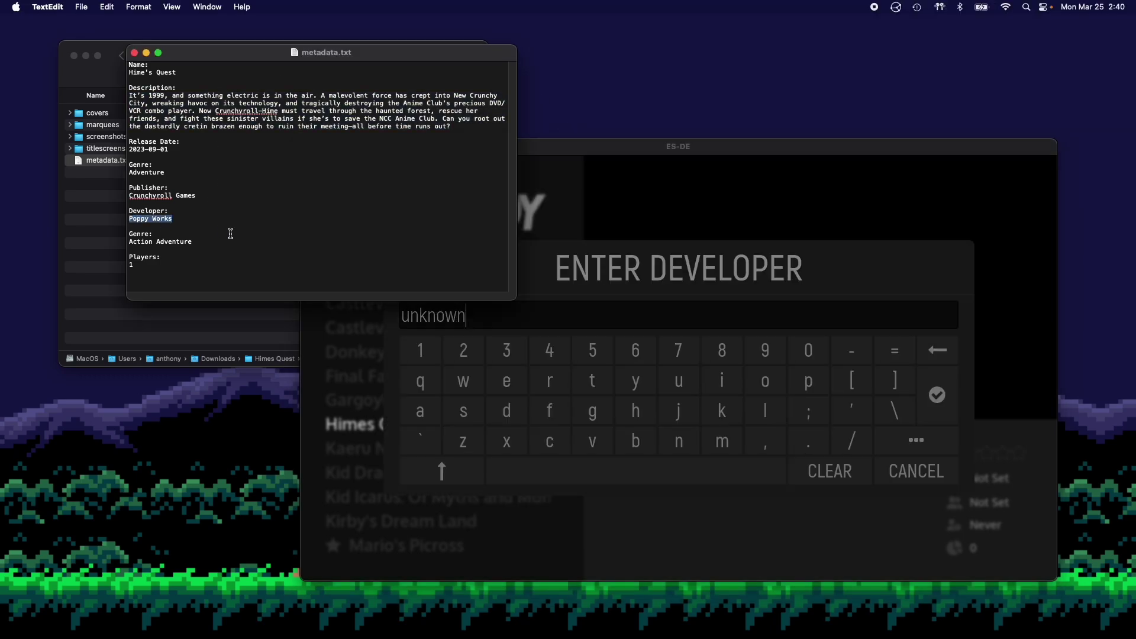
# Step: Switch back to ES-DE and replace the developer entry with the copied name Poppy Works
pyautogui.click(573, 295)
pyautogui.press('BackSpace')
pyautogui.press('BackSpace')
pyautogui.press('BackSpace')
pyautogui.press('BackSpace')
pyautogui.press('BackSpace')
pyautogui.press('BackSpace')
pyautogui.press('BackSpace')
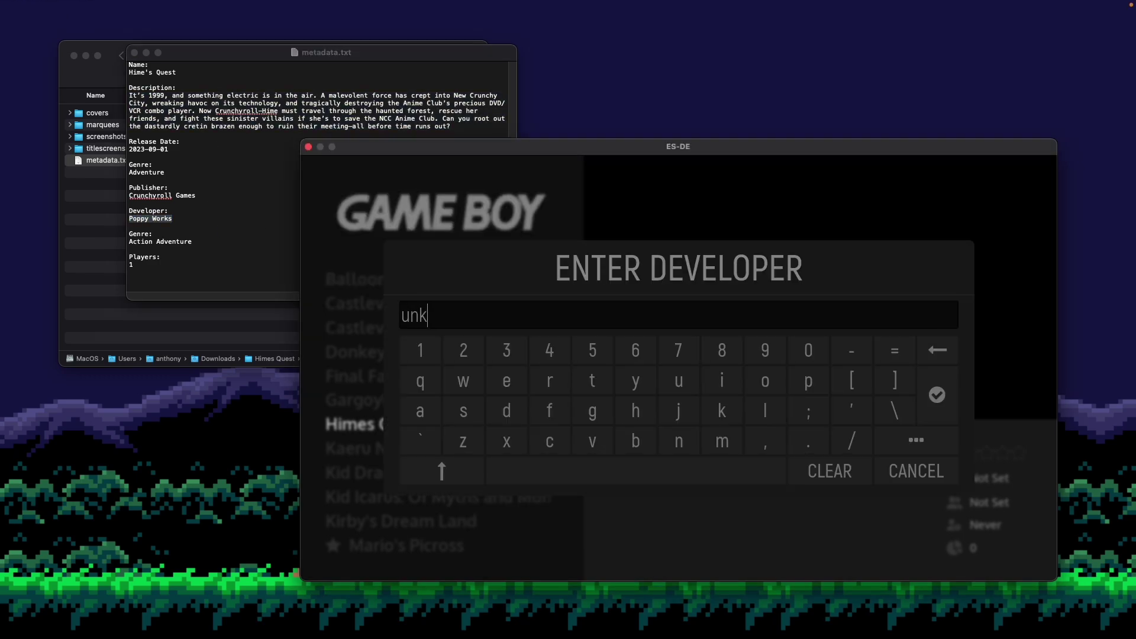
pyautogui.press('super+v')
pyautogui.press('Return')
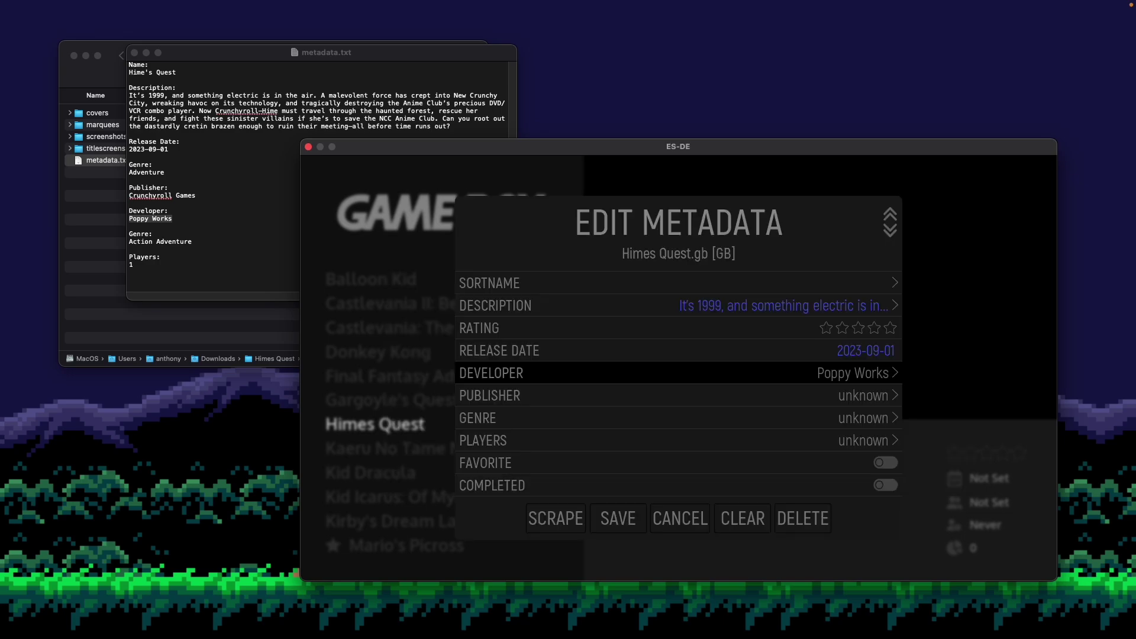
# Step: Open the publisher field for editing, and copy the publisher name Crunchyroll Games from metadata.txt in TextEdit
pyautogui.press('Down')
pyautogui.press('Return')
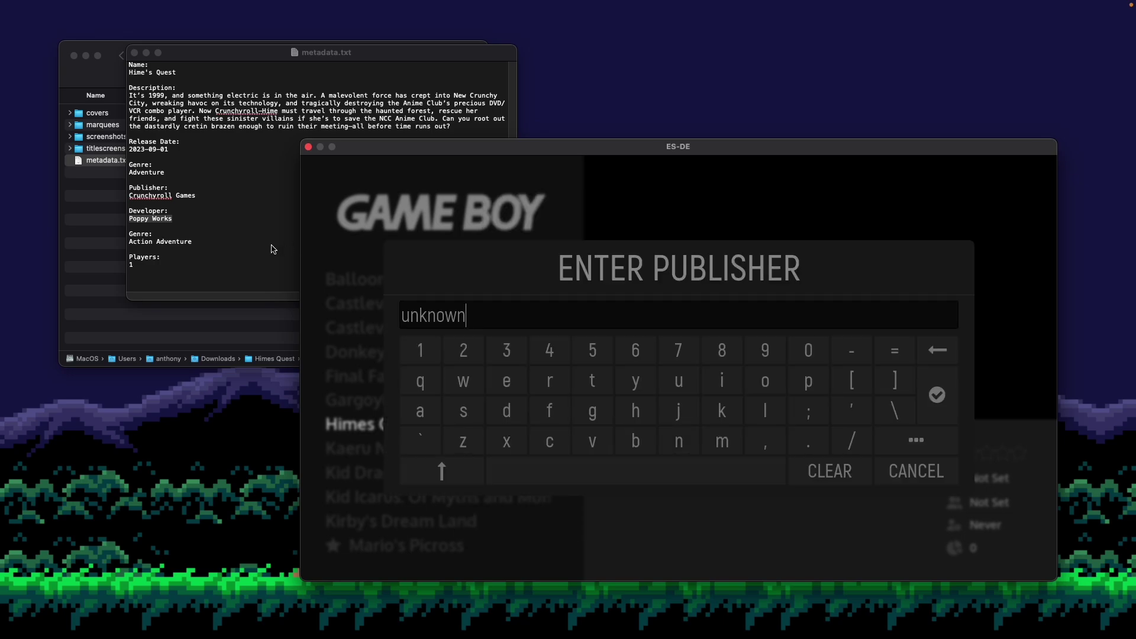
pyautogui.click(187, 242)
pyautogui.doubleClick(186, 195)
pyautogui.moveTo(168, 194); pyautogui.dragTo(129, 195)
pyautogui.press('super+c')
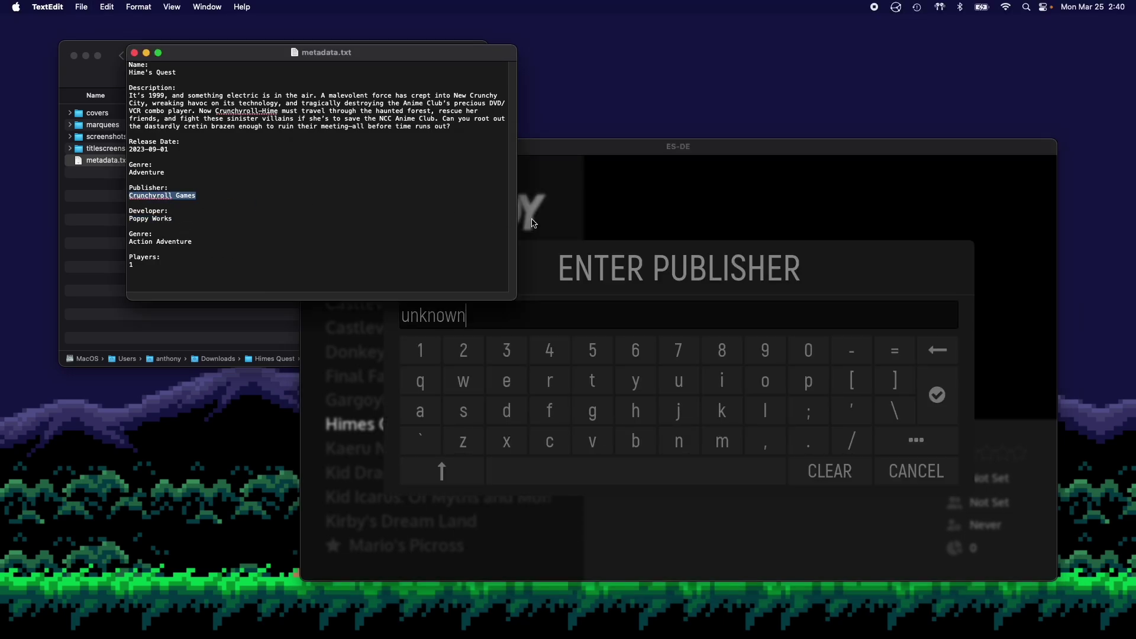
# Step: Switch back to ES-DE and replace the publisher entry with the copied name Crunchyroll Games
pyautogui.click(533, 222)
pyautogui.press('BackSpace')
pyautogui.press('BackSpace')
pyautogui.press('BackSpace')
pyautogui.press('BackSpace')
pyautogui.press('BackSpace')
pyautogui.press('BackSpace')
pyautogui.press('BackSpace')
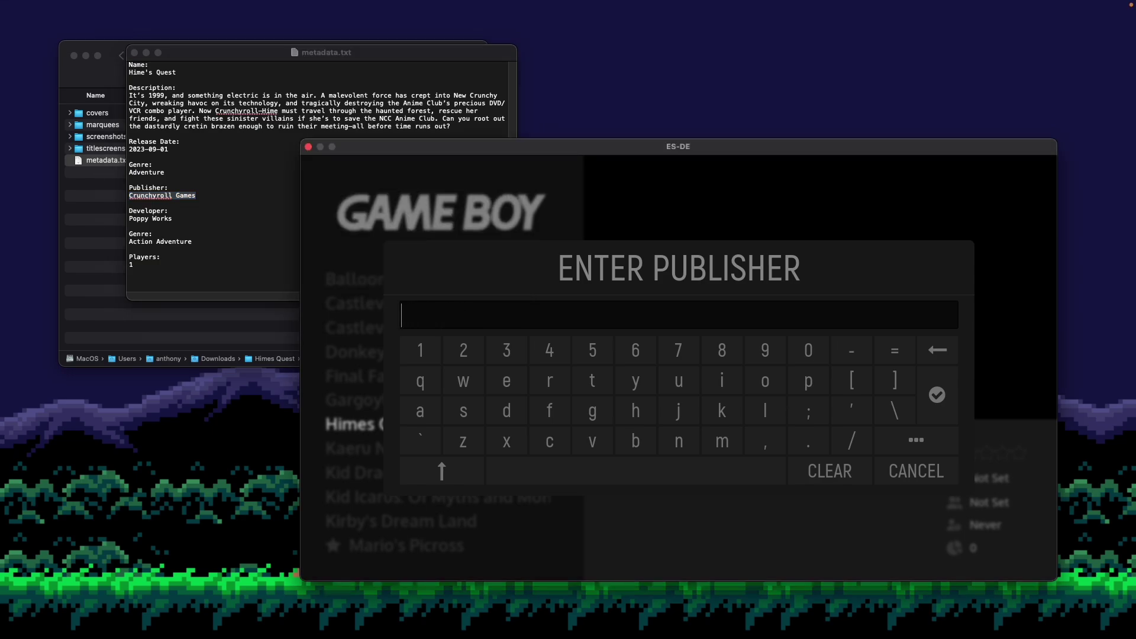
pyautogui.press('super+v')
pyautogui.press('Return')
# Step: Set the game's genre to Action Adventure
pyautogui.press('Down')
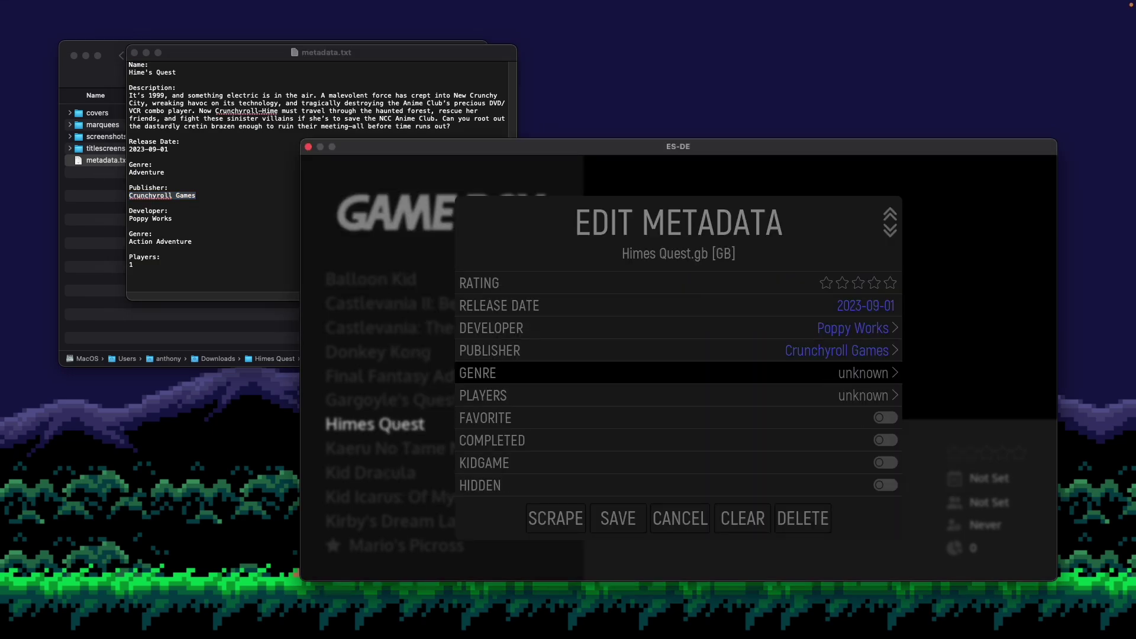
pyautogui.press('Return')
pyautogui.press('BackSpace')
pyautogui.press('BackSpace')
pyautogui.press('BackSpace')
pyautogui.press('BackSpace')
pyautogui.press('BackSpace')
pyautogui.press('BackSpace')
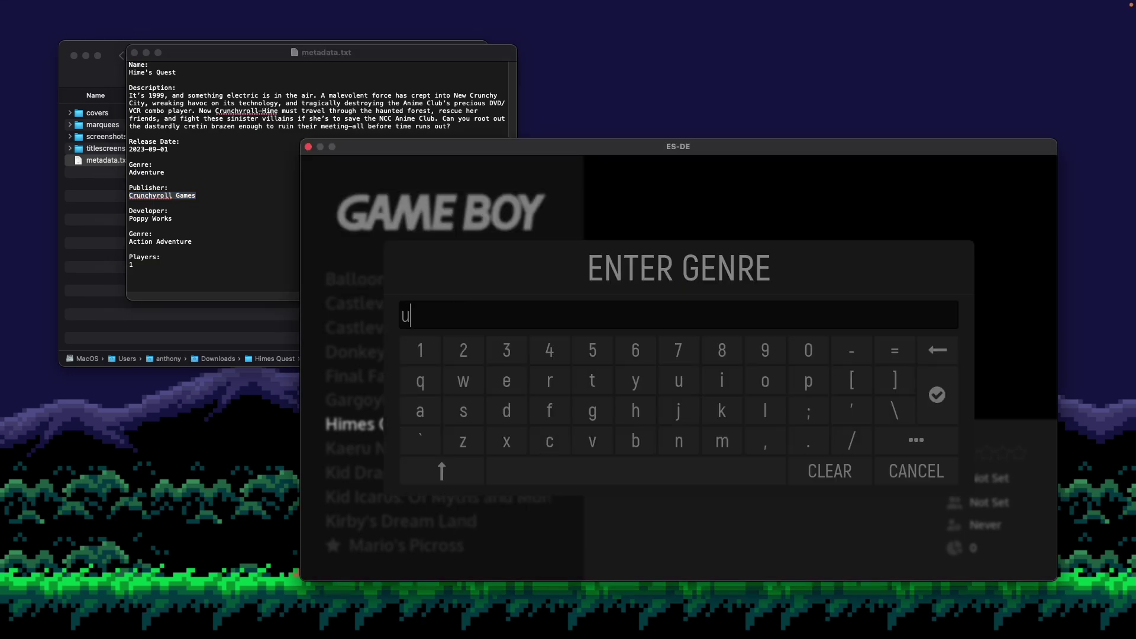
pyautogui.press('BackSpace')
pyautogui.write('Acto')
pyautogui.press('BackSpace')
pyautogui.write('ion Advne')
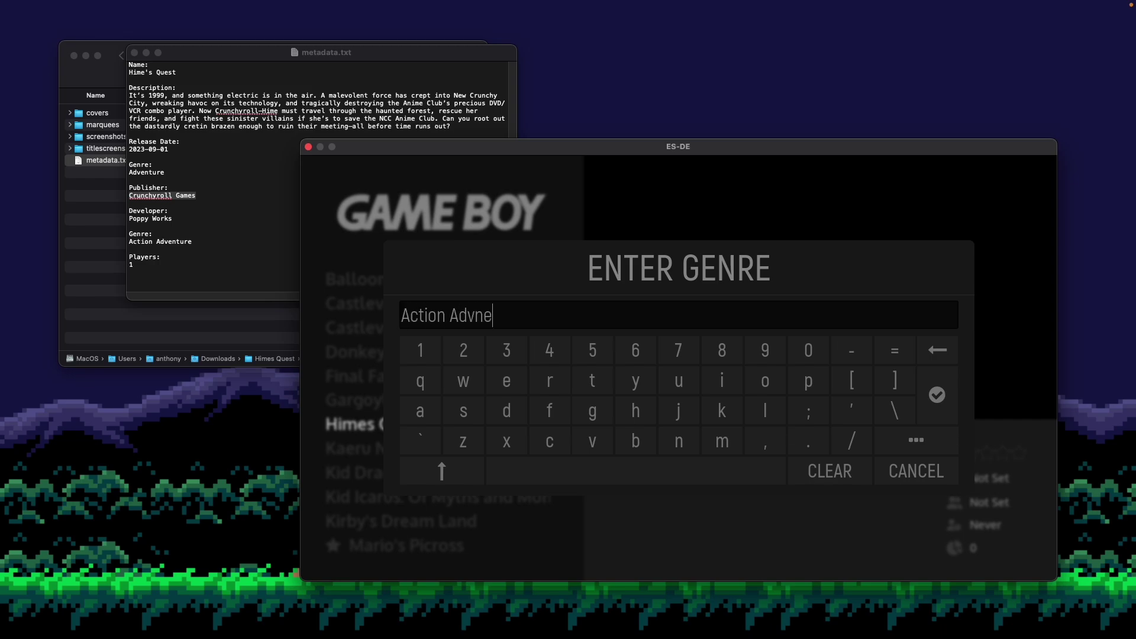
pyautogui.press('BackSpace')
pyautogui.press('BackSpace')
pyautogui.write('enture')
pyautogui.press('Return')
# Step: Set the game's number of players to 1
pyautogui.press('Down')
pyautogui.press('Return')
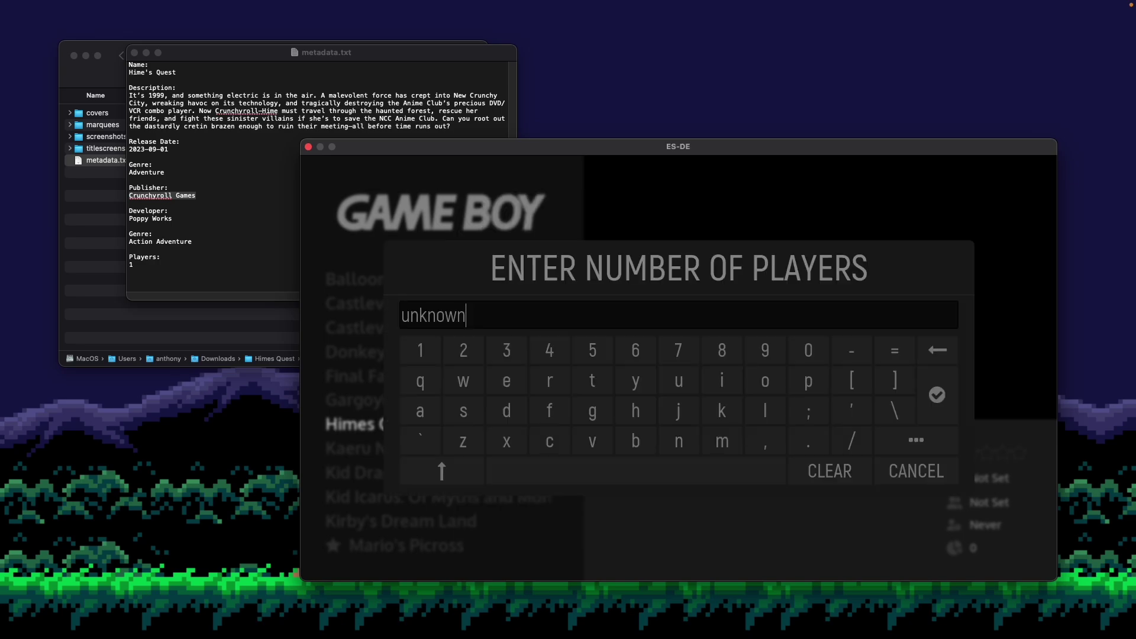
pyautogui.press('BackSpace')
pyautogui.press('BackSpace')
pyautogui.press('BackSpace')
pyautogui.press('BackSpace')
pyautogui.press('BackSpace')
pyautogui.press('BackSpace')
pyautogui.press('BackSpace')
pyautogui.write('1')
pyautogui.press('Return')
# Step: Review the filled-in metadata fields and the remaining options such as Rating, Favorite, Completed, Kidgame, Hidden and Broken/Not Working
pyautogui.press('Up')
pyautogui.press('Up')
pyautogui.press('Up')
pyautogui.press('Up')
pyautogui.press('Up')
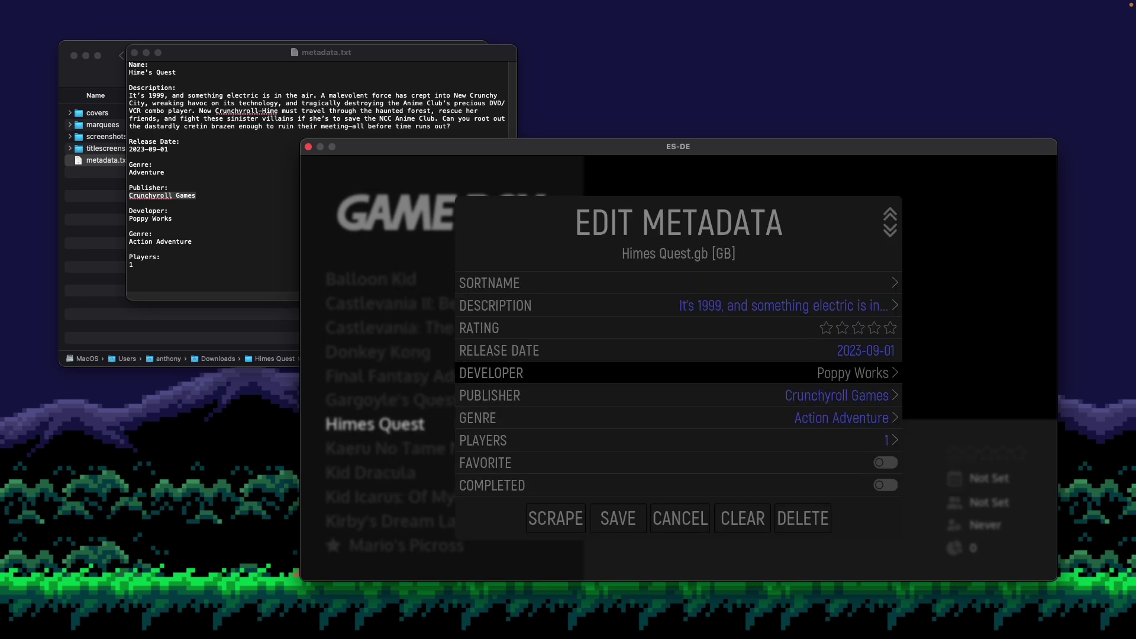
pyautogui.press('Up')
pyautogui.press('Up')
pyautogui.press('Down')
pyautogui.press('Down')
pyautogui.press('Down')
pyautogui.press('Down')
pyautogui.press('Down')
pyautogui.press('Down')
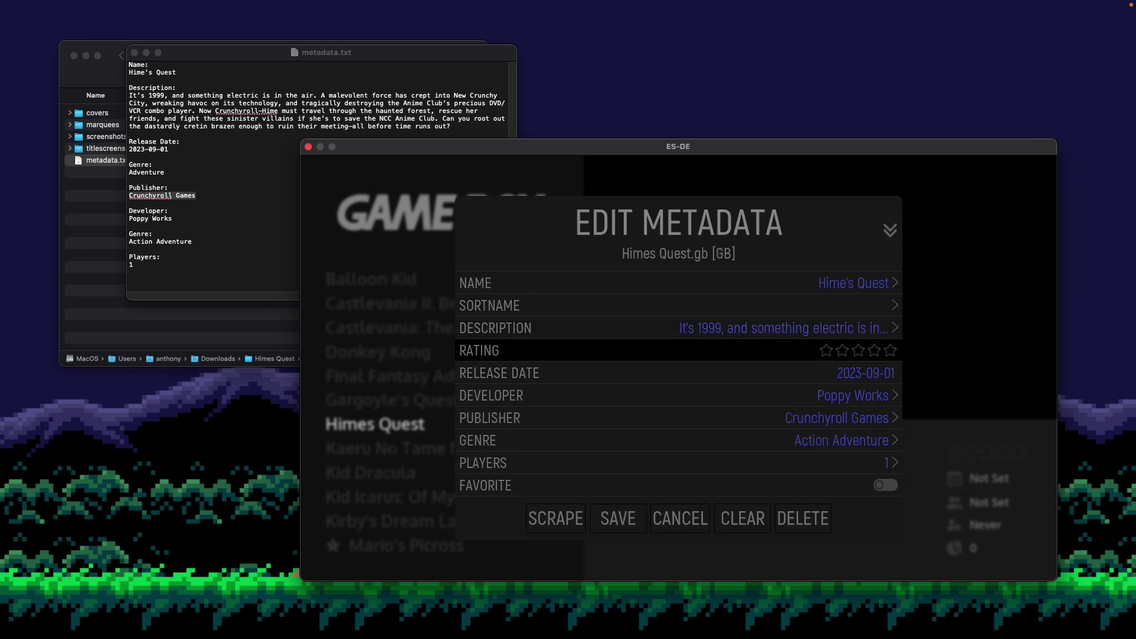
pyautogui.press('Down')
pyautogui.press('Down')
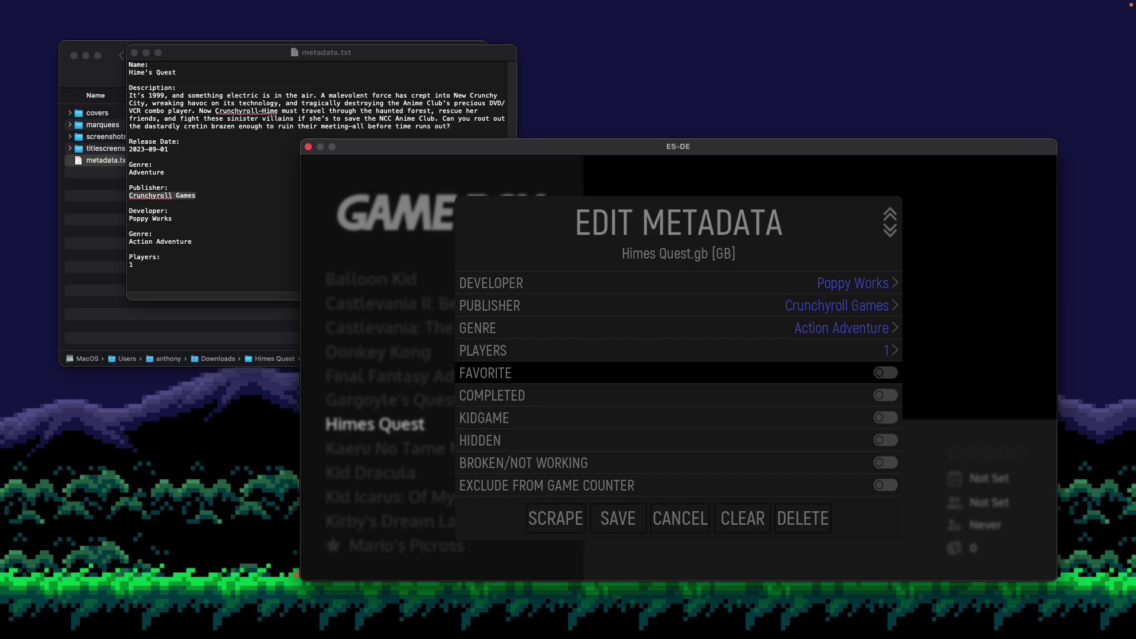
pyautogui.press('Down')
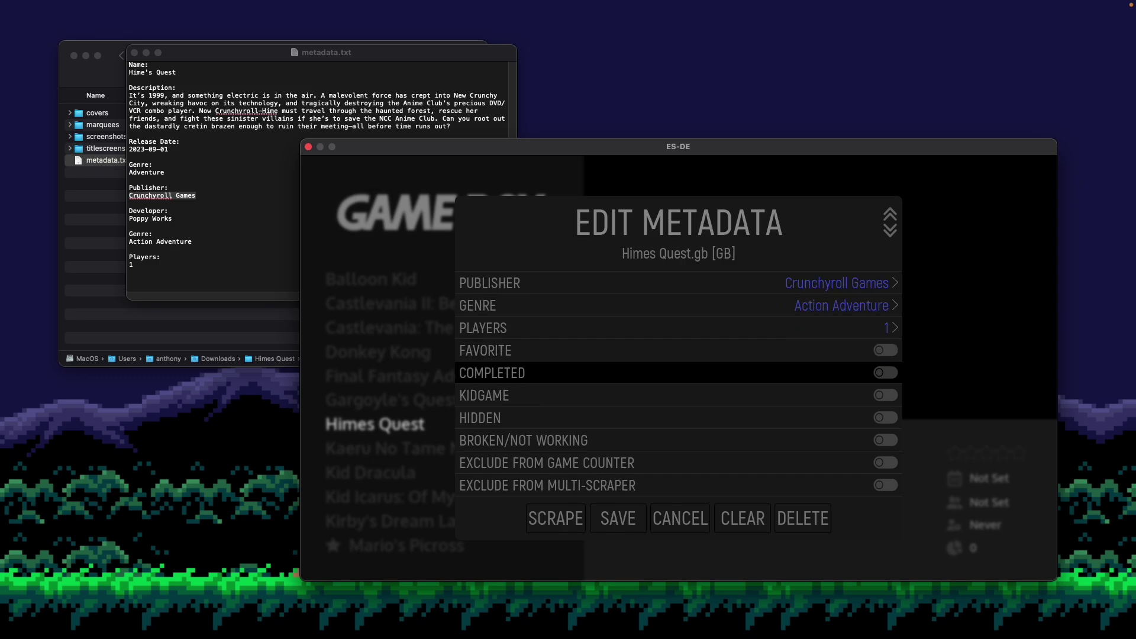
pyautogui.press('Down')
pyautogui.press('Down')
pyautogui.press('Down')
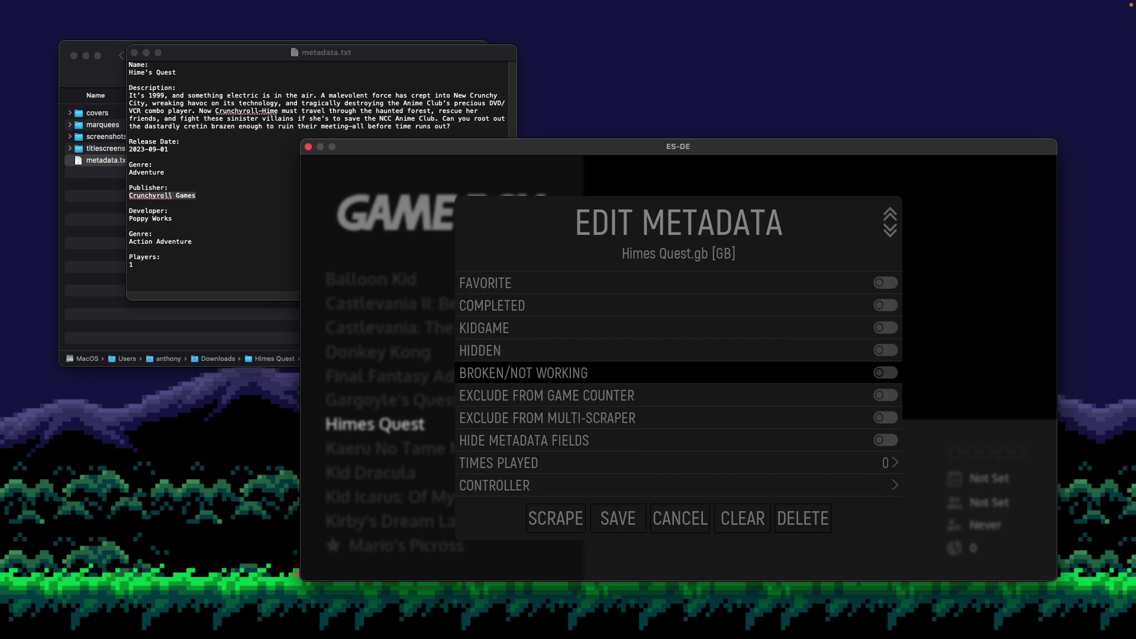
pyautogui.press('Up')
pyautogui.press('Up')
pyautogui.press('Up')
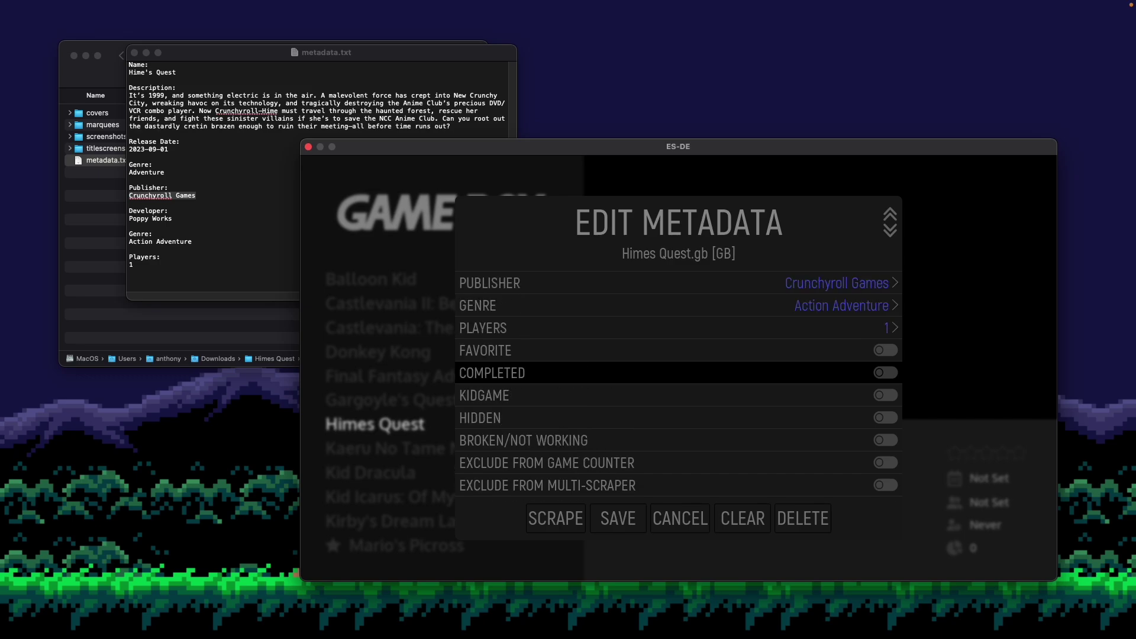
# Step: Review the remaining metadata options from Kidgame through Hide Metadata Fields, Times Played, Controller and Alternative Emulator
pyautogui.press('Down')
pyautogui.press('Down')
pyautogui.press('Down')
pyautogui.press('Down')
pyautogui.press('Down')
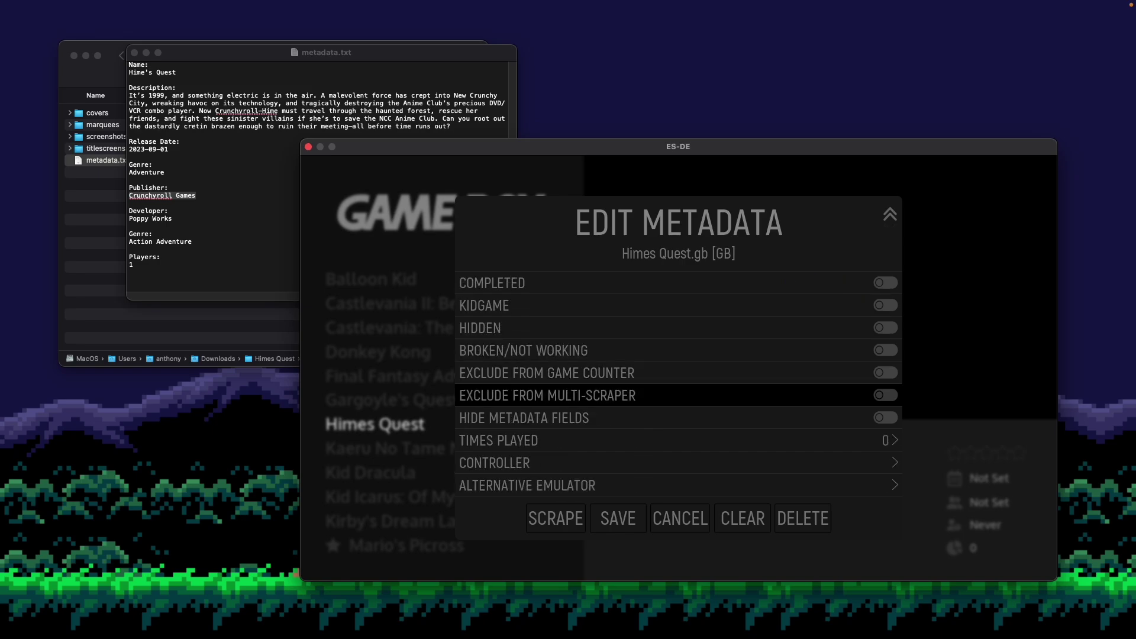
pyautogui.press('Up')
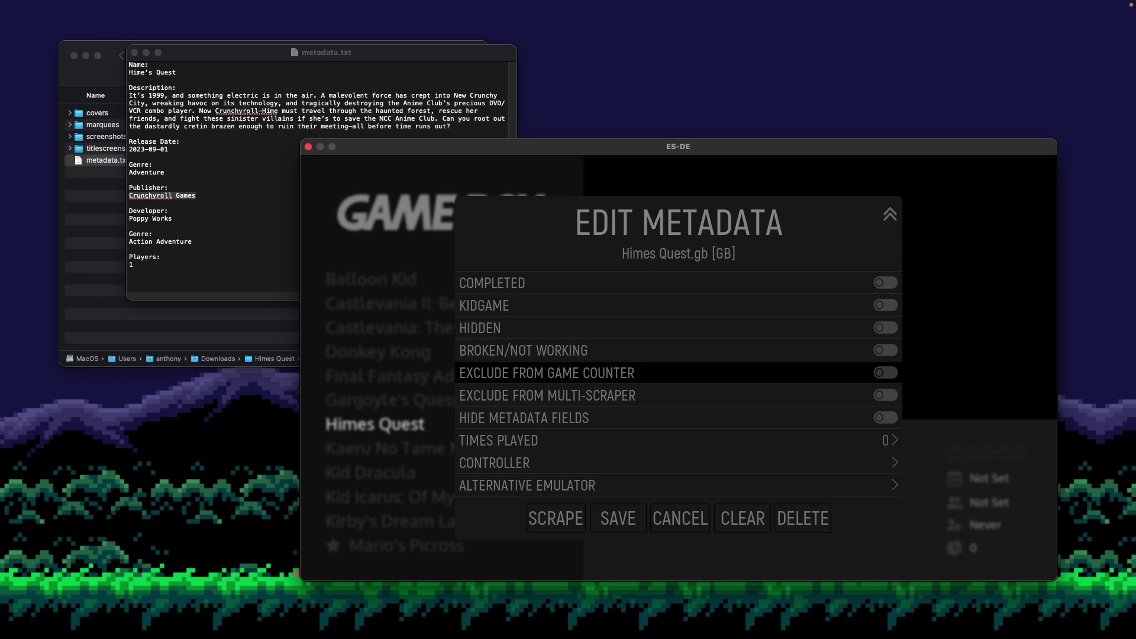
pyautogui.press('Down')
pyautogui.press('Down')
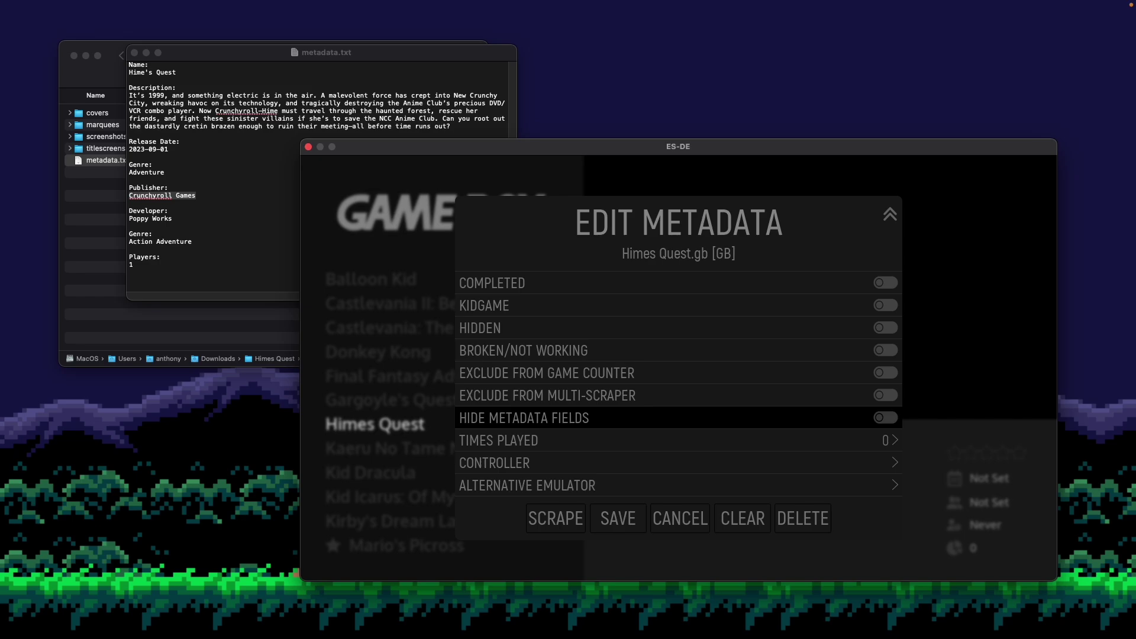
pyautogui.press('Down')
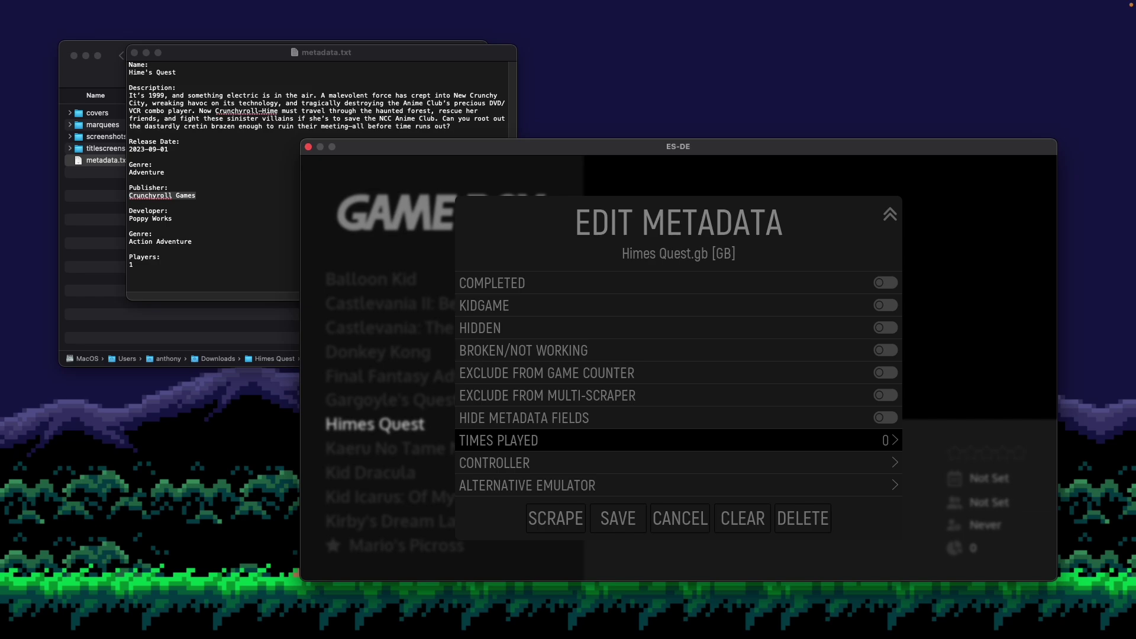
pyautogui.press('Down')
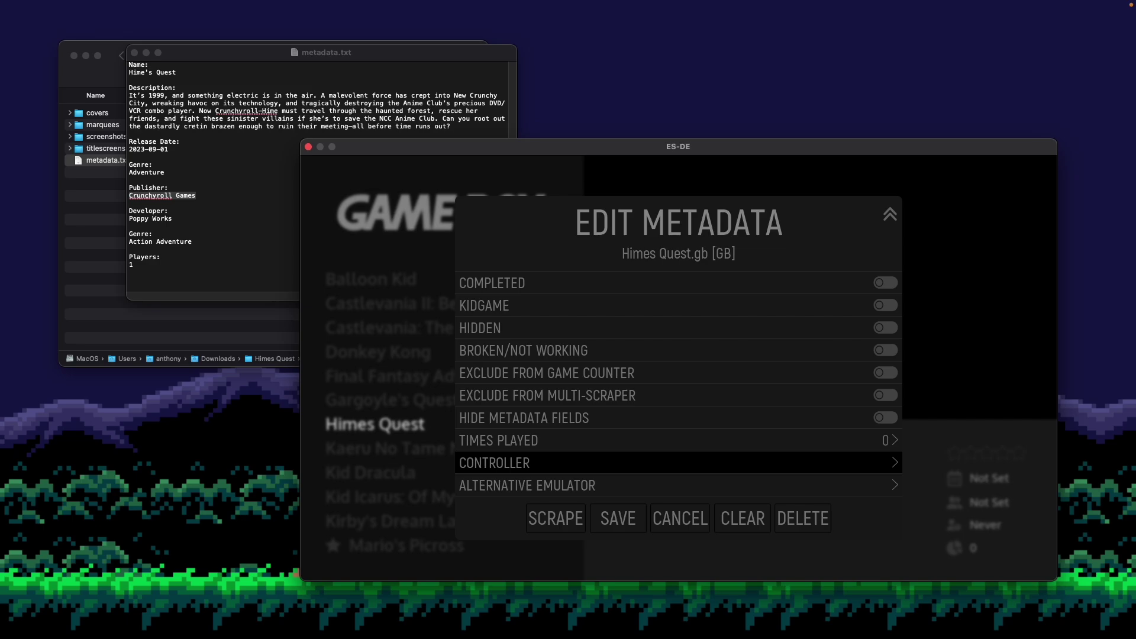
pyautogui.press('Down')
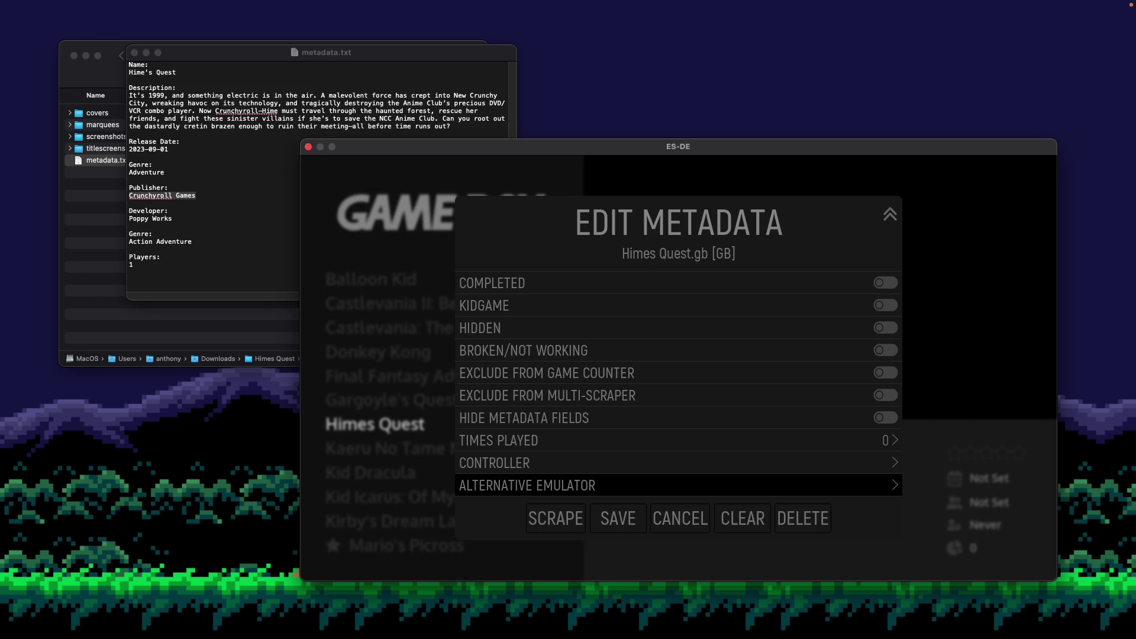
# Step: Look at the alternative emulators offered for the game and leave the list without choosing one
pyautogui.press('Return')
pyautogui.press('Down')
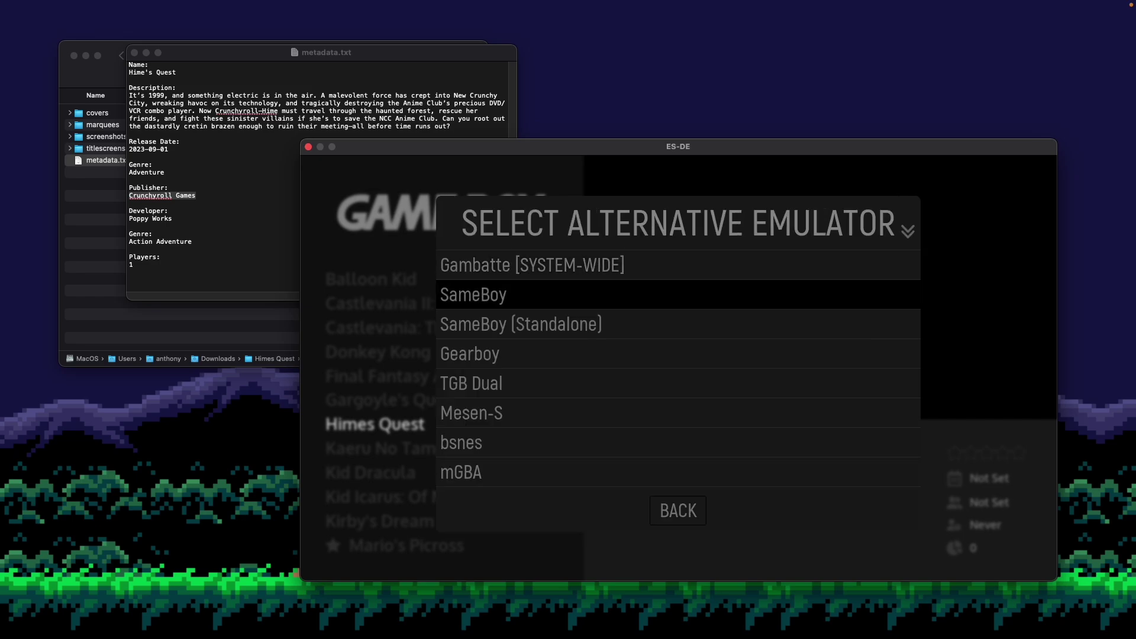
pyautogui.press('Return')
# Step: Save the edited metadata for Hime's Quest and close the gamelist options
pyautogui.press('Down')
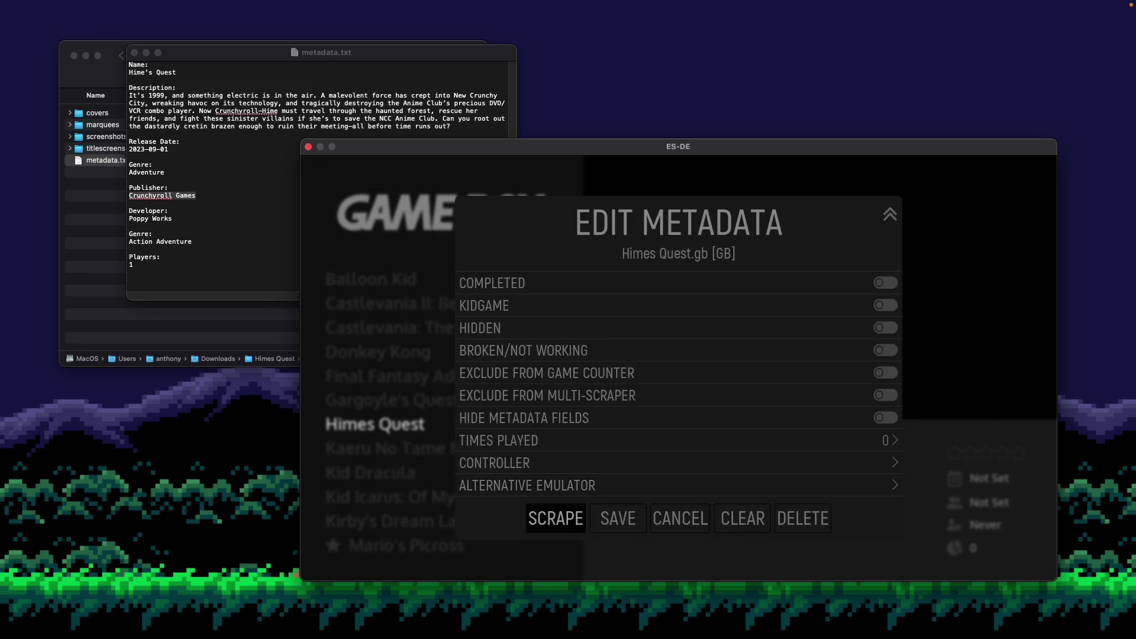
pyautogui.press('Right')
pyautogui.press('Return')
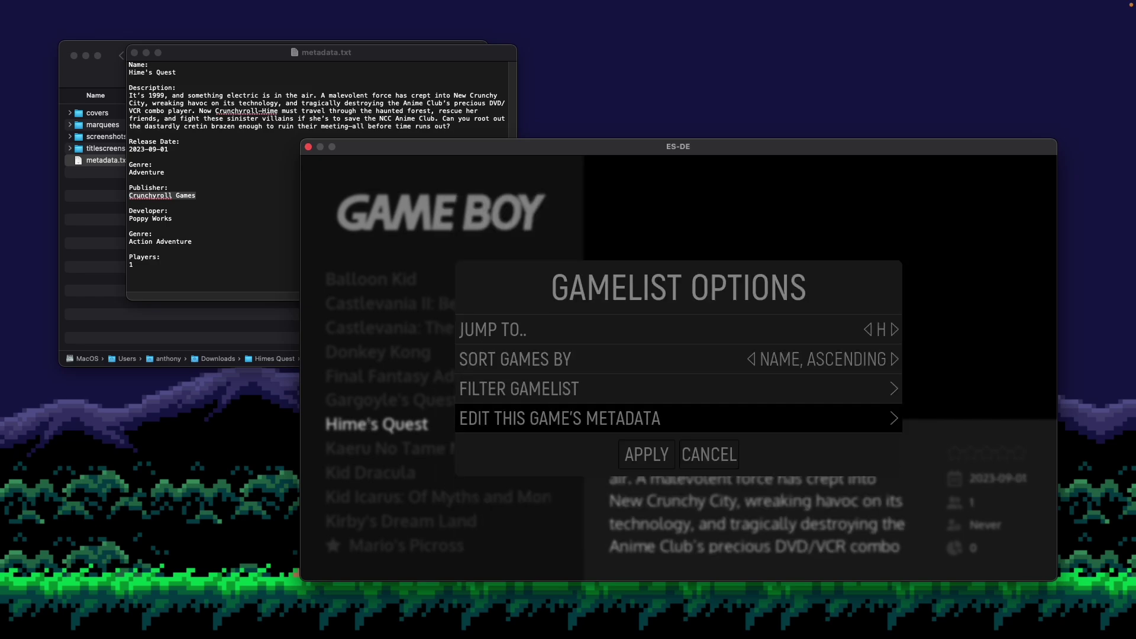
pyautogui.press('BackSpace')
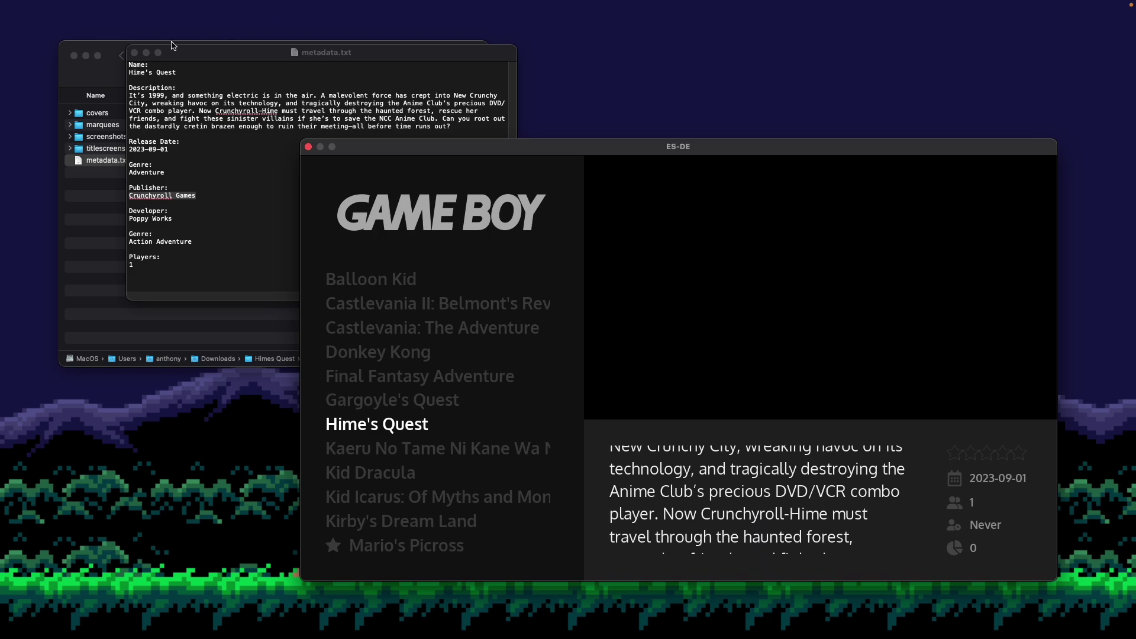
# Step: Close metadata.txt and check the covers, marquees, screenshots and titlescreens folders in the Himes Quest folder in Finder
pyautogui.click(135, 53)
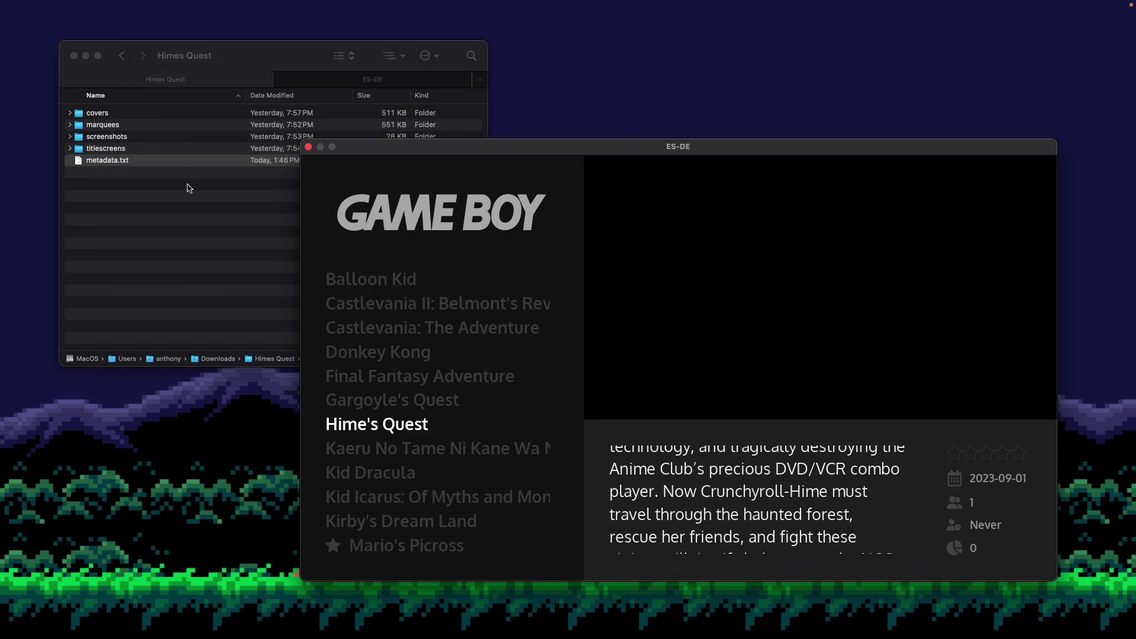
pyautogui.click(189, 188)
pyautogui.moveTo(148, 113); pyautogui.dragTo(152, 154)
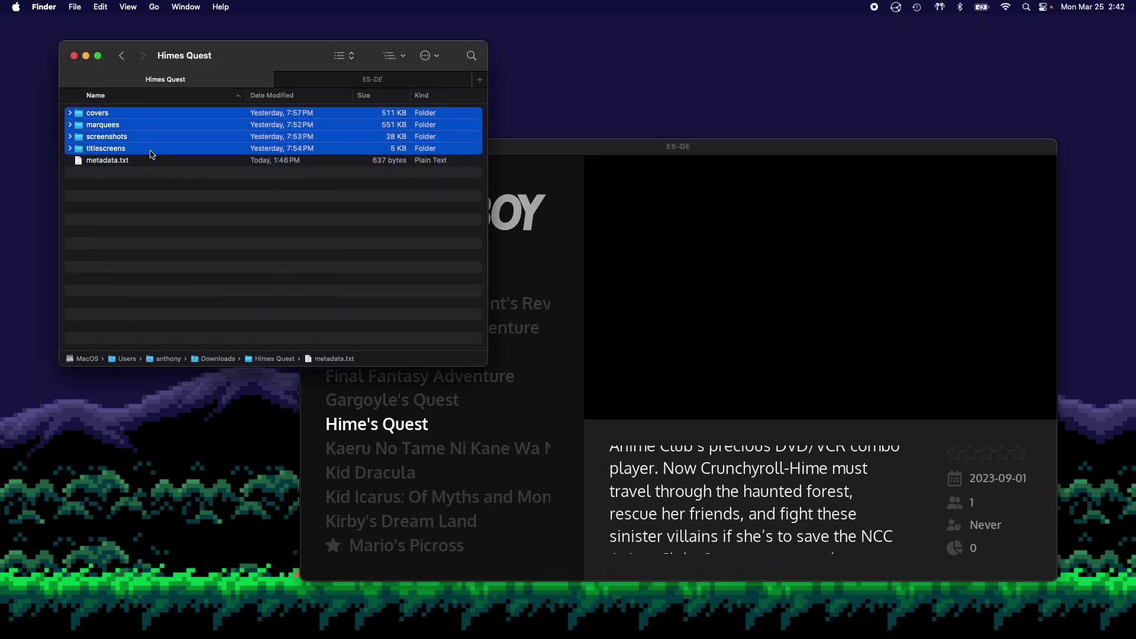
pyautogui.click(191, 192)
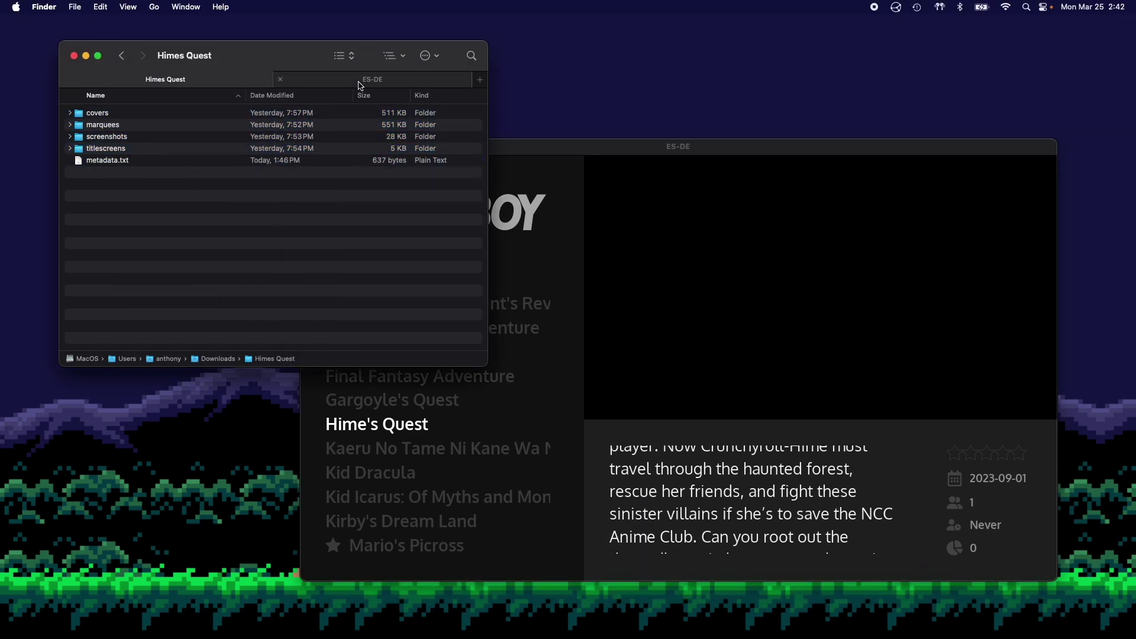
# Step: Open the gb folder inside ES-DE's downloaded_media directory and look over its media subfolders
pyautogui.click(360, 83)
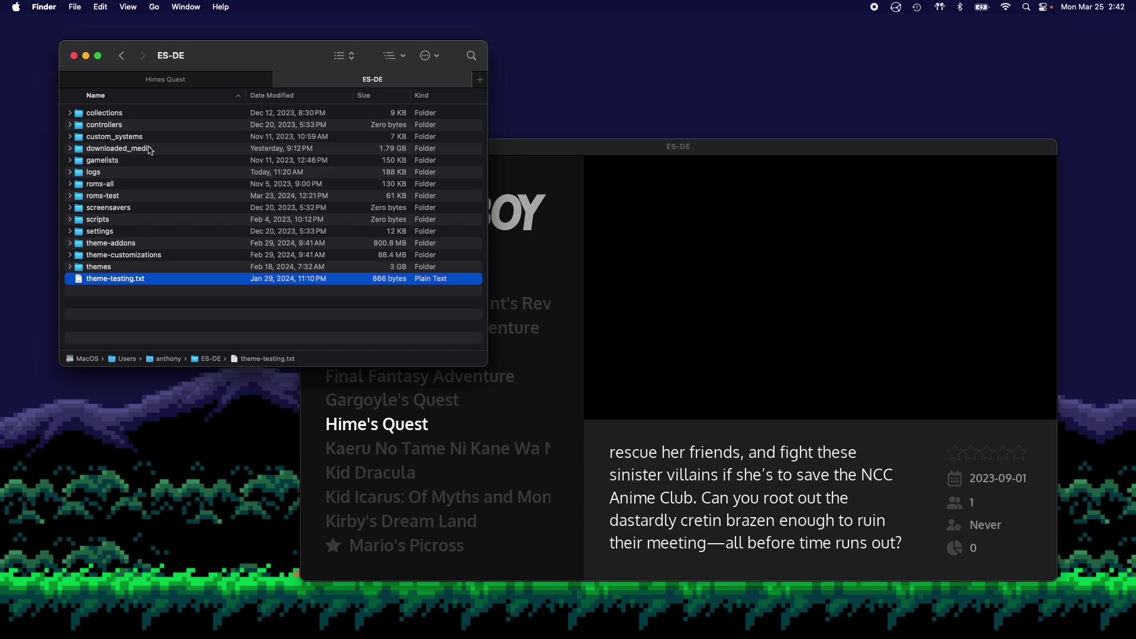
pyautogui.click(151, 149)
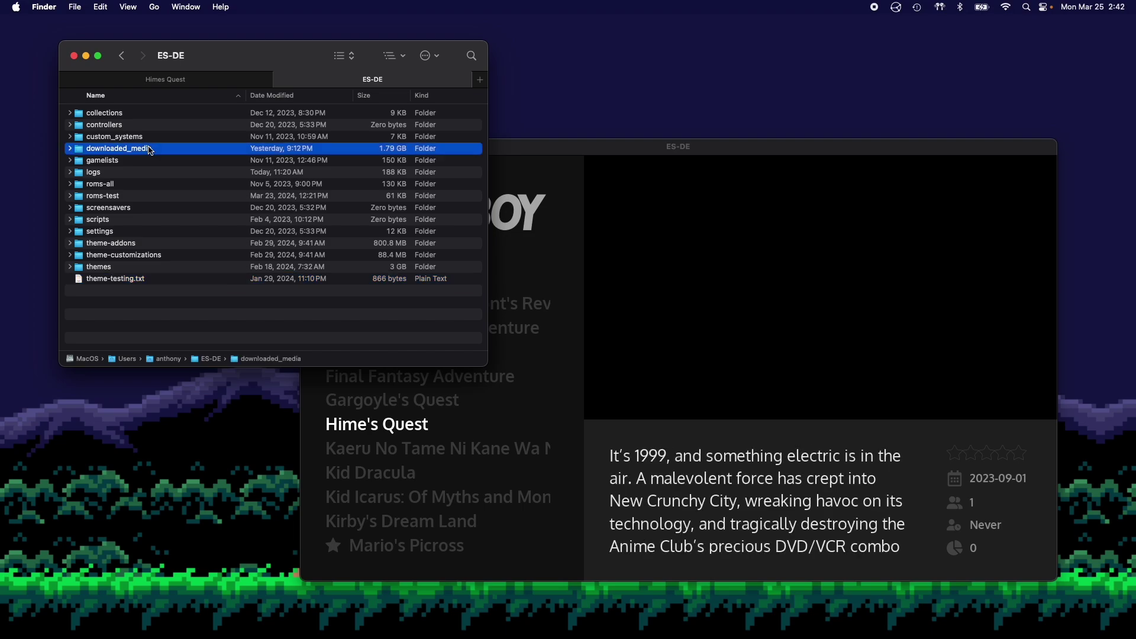
pyautogui.doubleClick(151, 150)
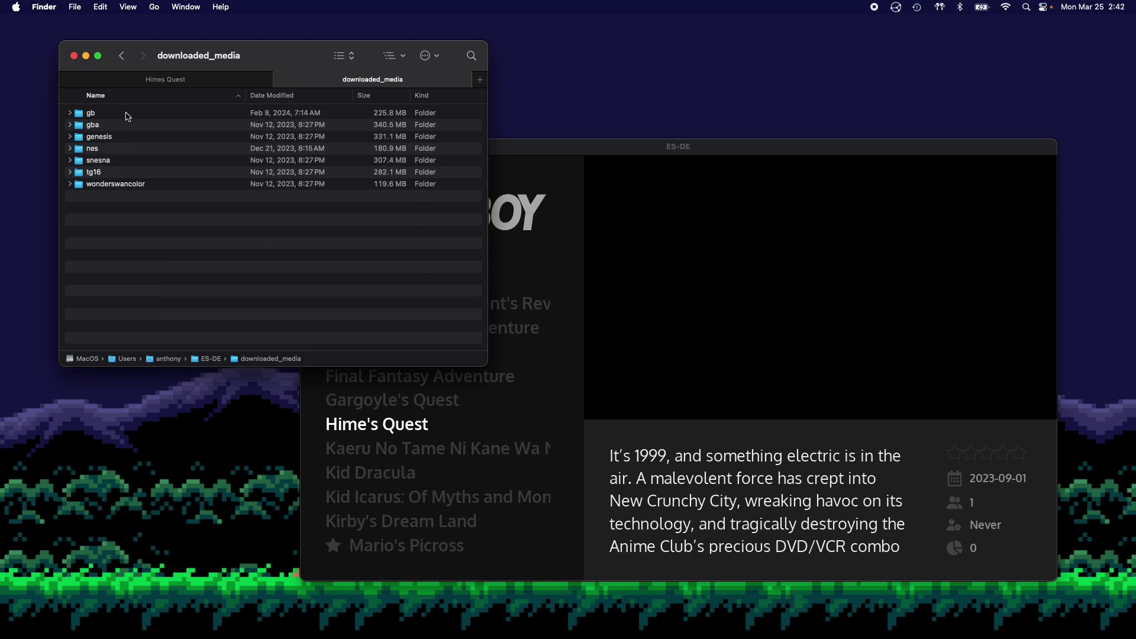
pyautogui.doubleClick(128, 116)
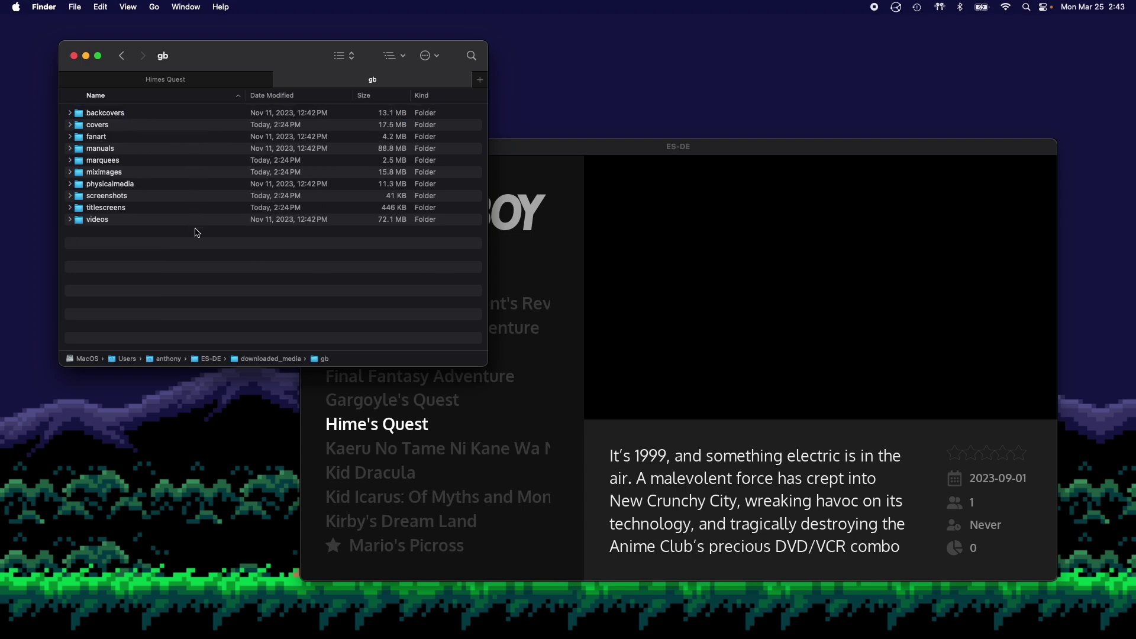
pyautogui.moveTo(198, 233); pyautogui.dragTo(148, 116)
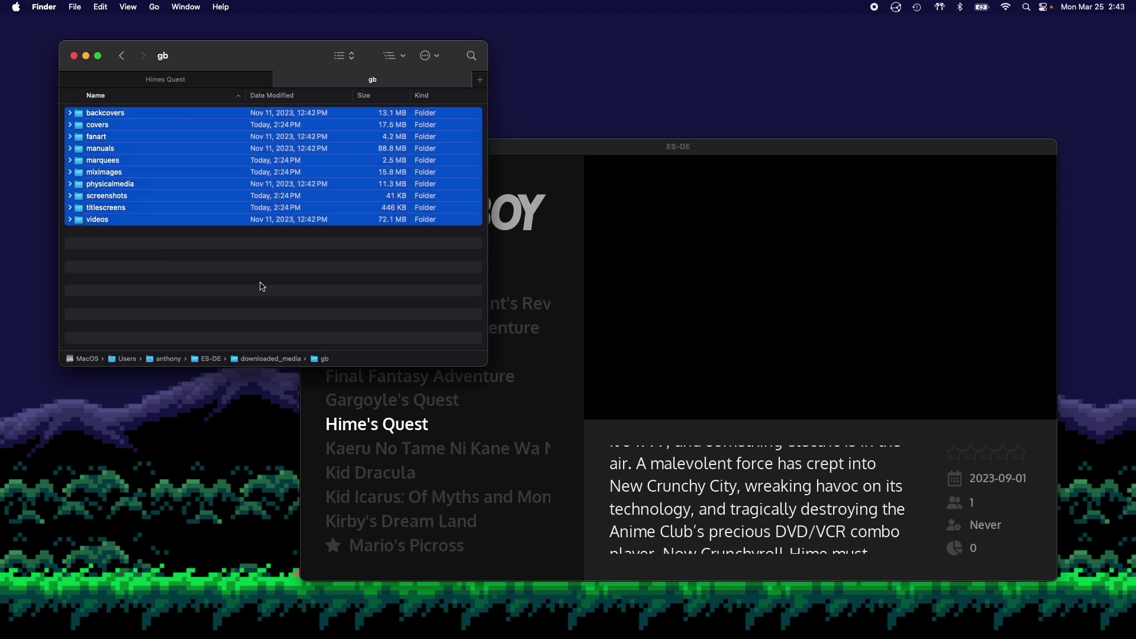
pyautogui.click(262, 287)
# Step: Return to the Himes Quest download folder in Finder and open its covers folder
pyautogui.click(562, 155)
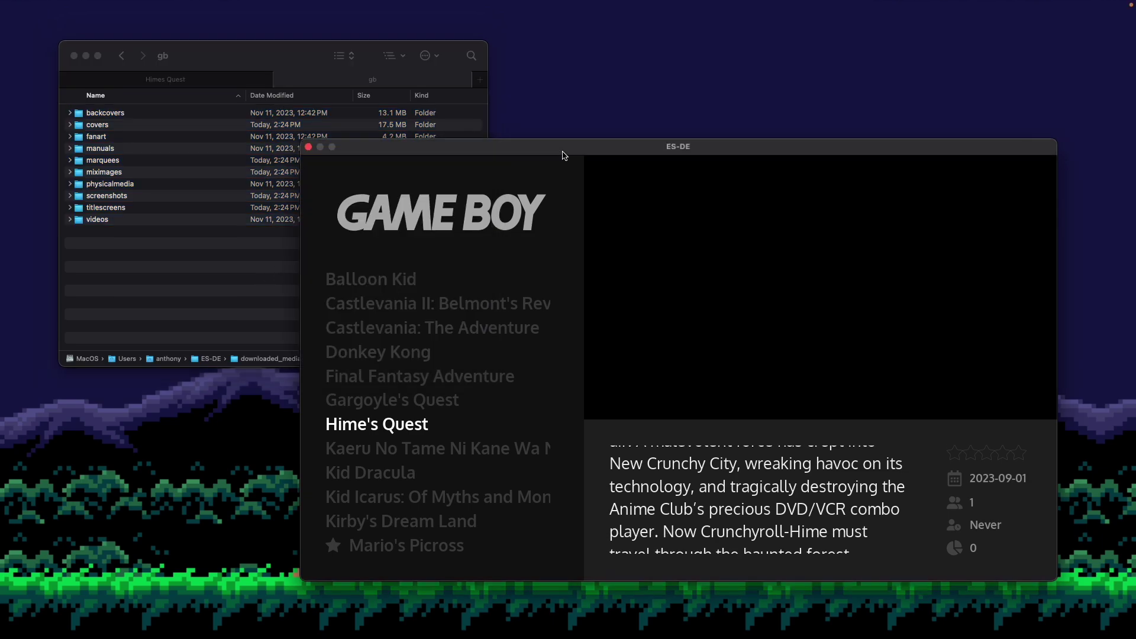
pyautogui.click(184, 83)
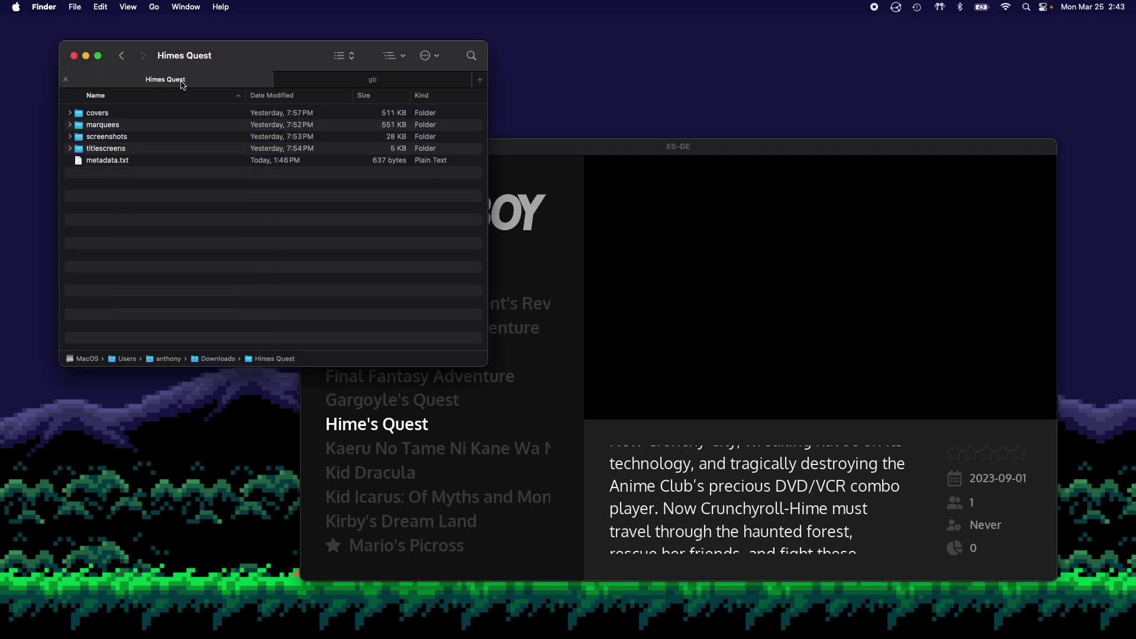
pyautogui.press('super+Tab')
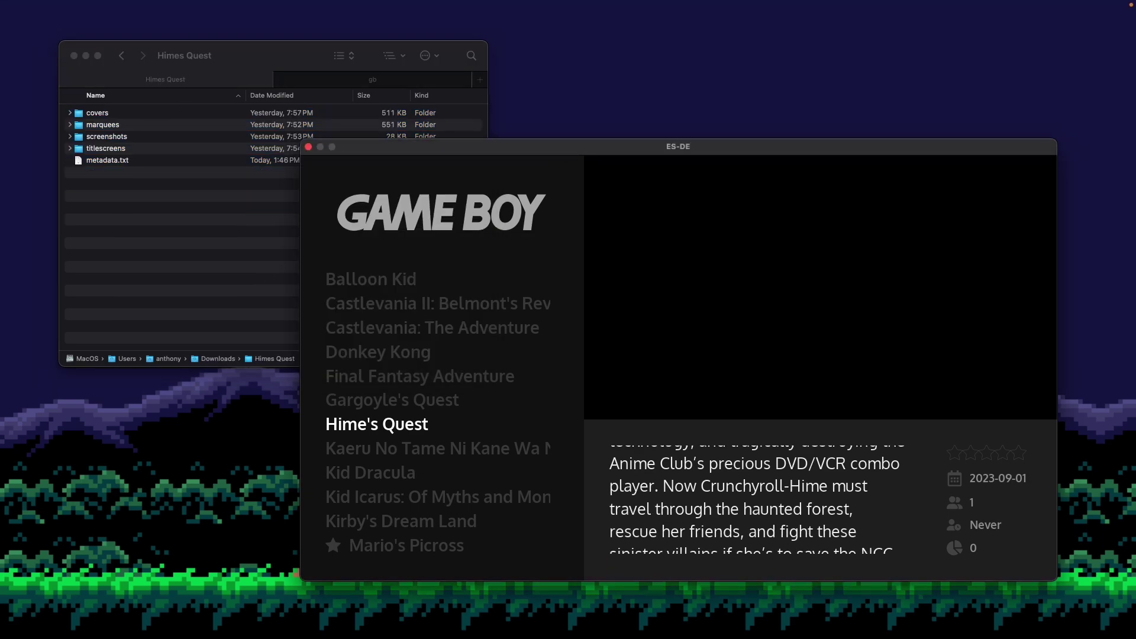
pyautogui.click(172, 261)
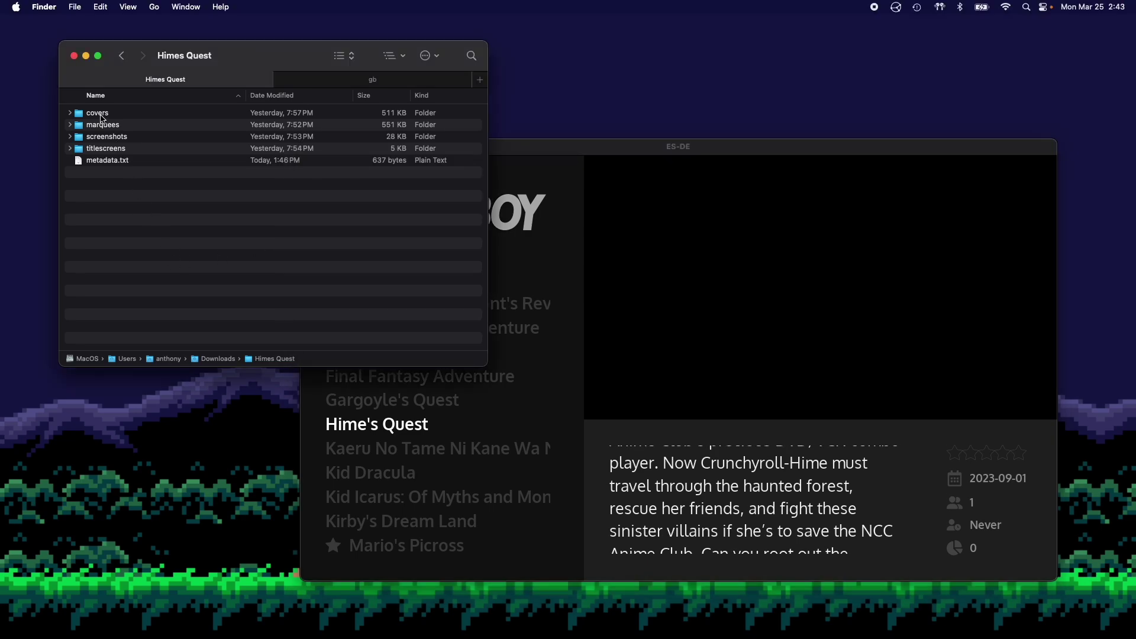
pyautogui.doubleClick(102, 114)
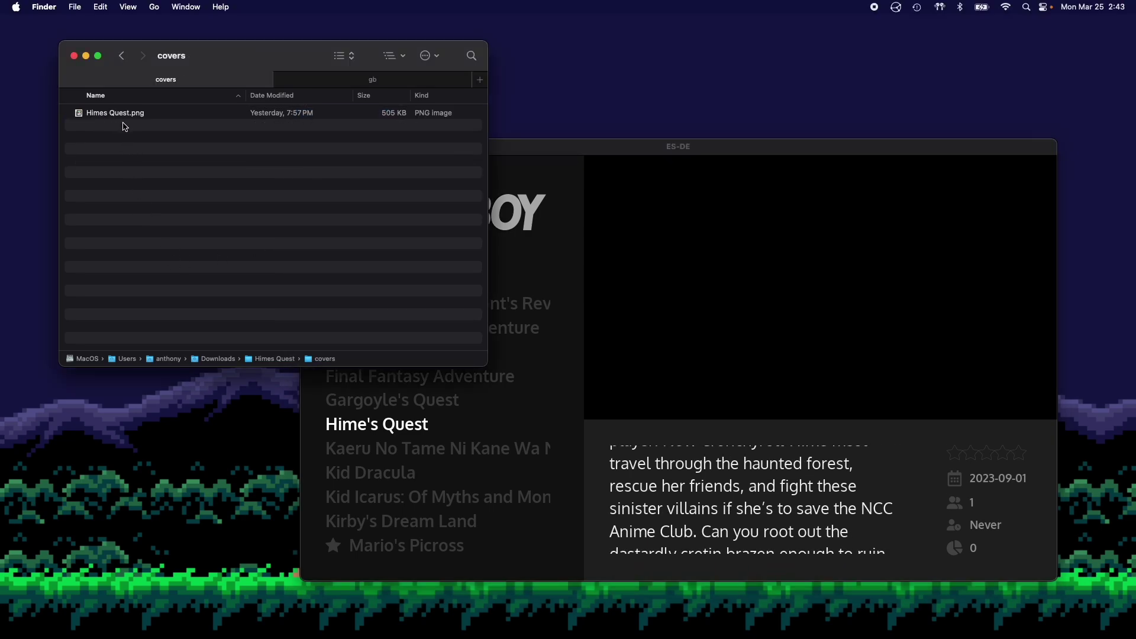
# Step: Switch to ES-DE and open the metadata editor for Hime's Quest to check the game's file name against the cover image's name
pyautogui.click(564, 151)
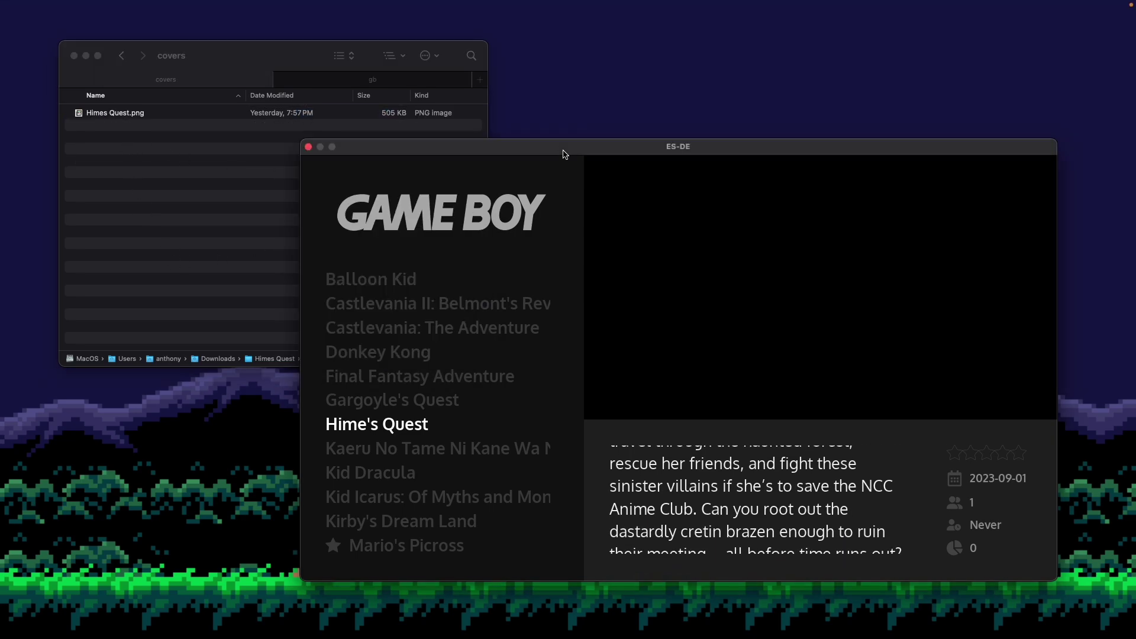
pyautogui.press('F1')
pyautogui.press('Down')
pyautogui.press('Down')
pyautogui.press('Down')
pyautogui.press('Return')
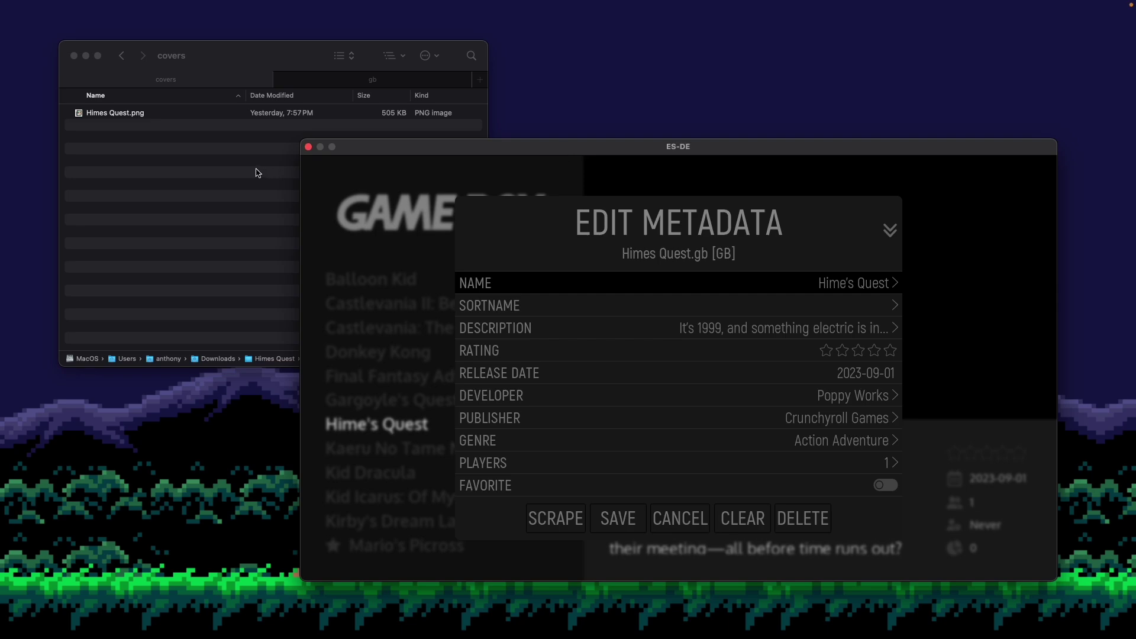
# Step: Switch to Finder and copy the cover image Himes Quest.png into the covers folder of downloaded_media/gb
pyautogui.click(139, 137)
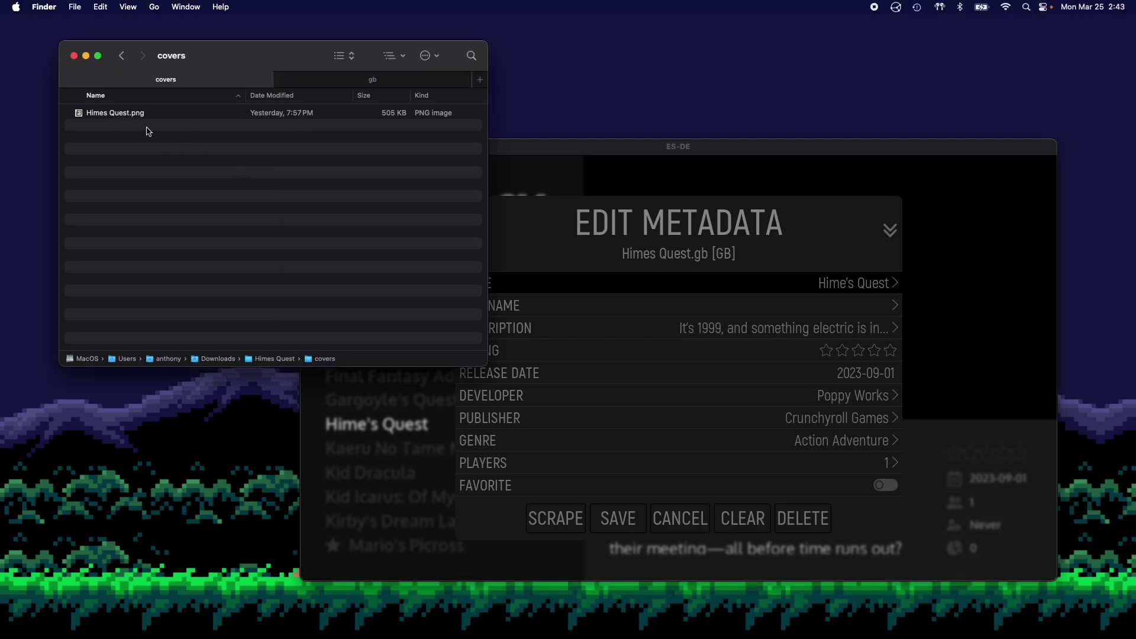
pyautogui.click(140, 115)
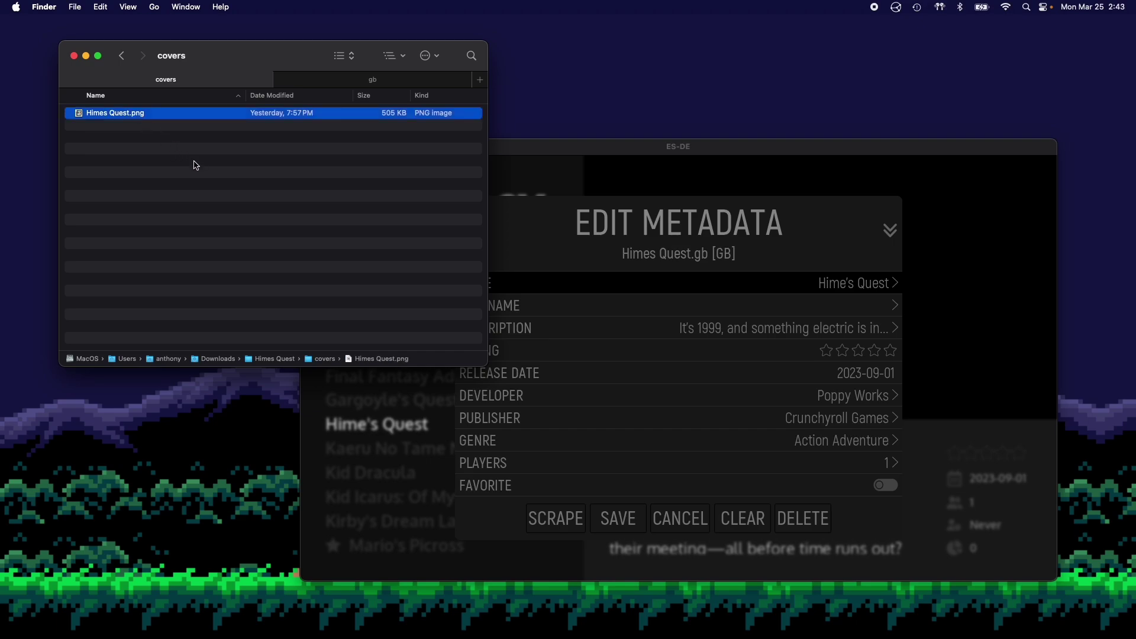
pyautogui.click(332, 83)
pyautogui.doubleClick(116, 126)
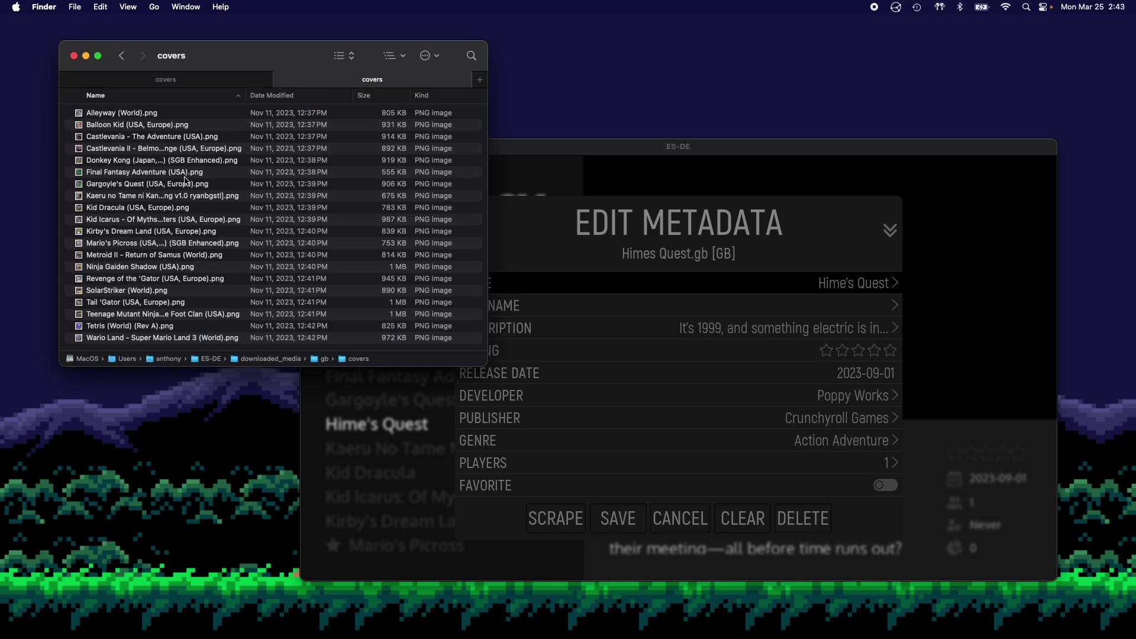
# Step: Copy Himes Quest.png from the download's marquees folder into the marquees folder of downloaded_media/gb
pyautogui.click(189, 81)
pyautogui.click(122, 56)
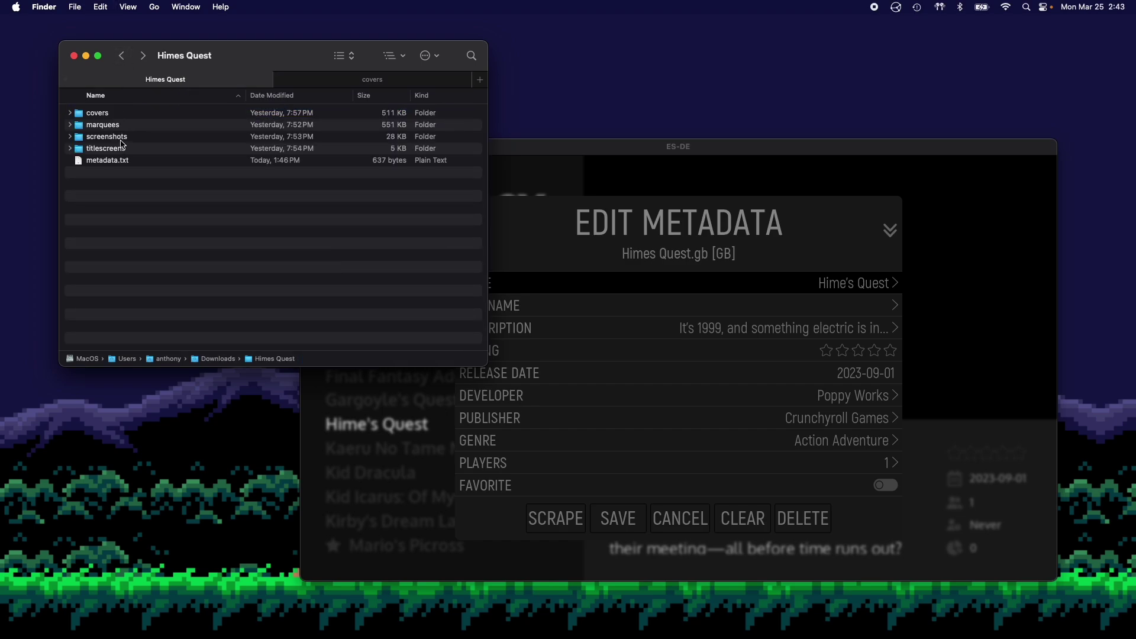
pyautogui.click(298, 84)
pyautogui.click(122, 56)
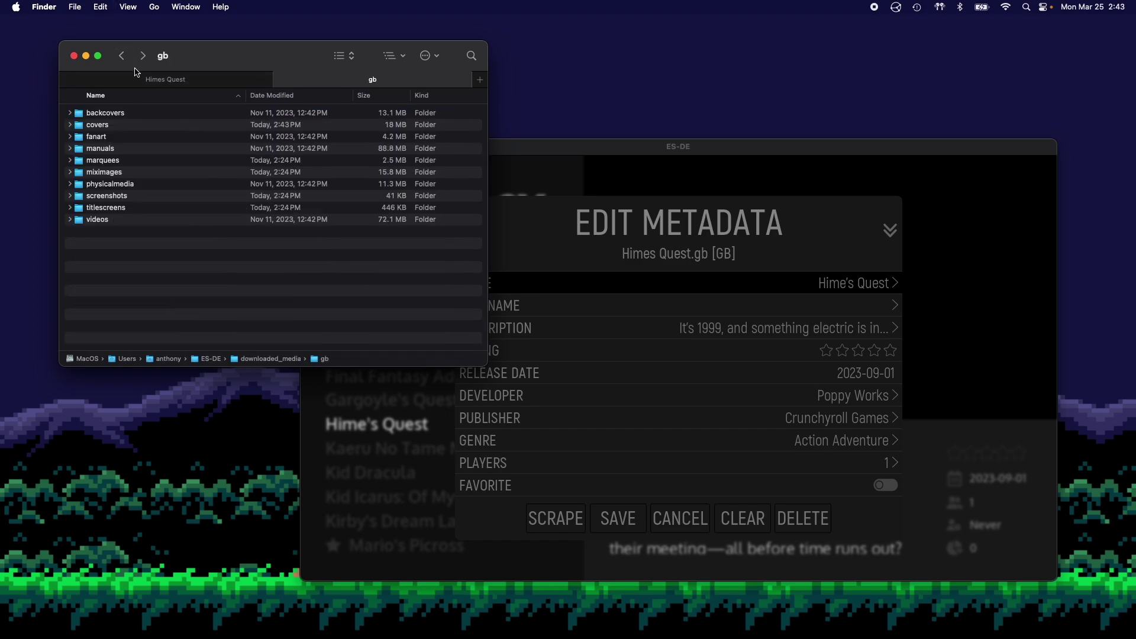
pyautogui.click(165, 80)
pyautogui.doubleClick(127, 125)
pyautogui.click(126, 116)
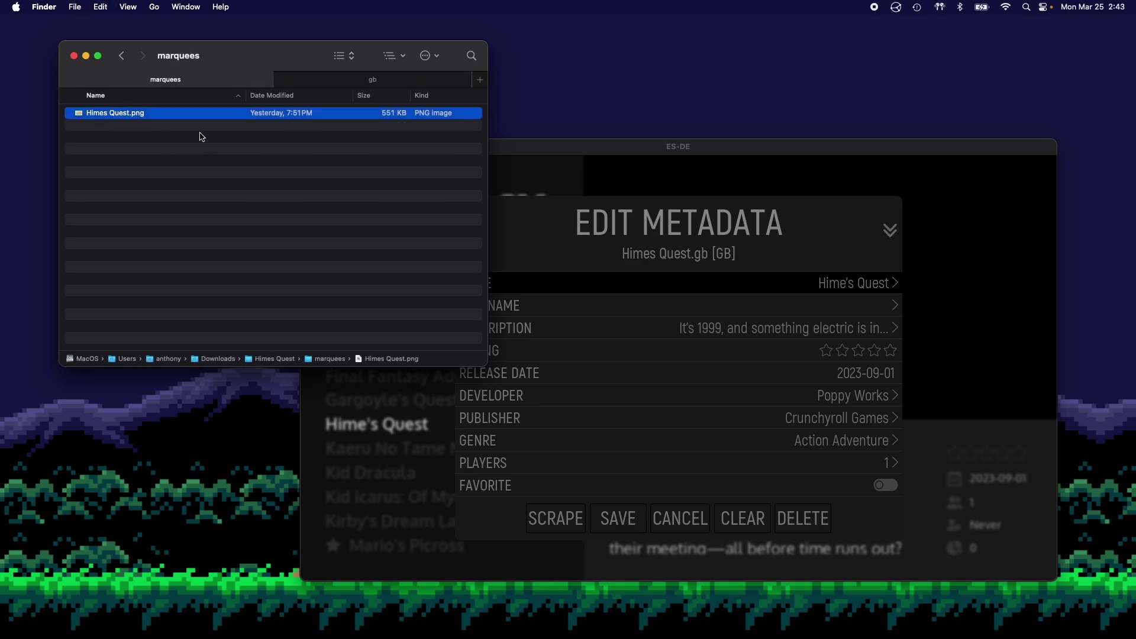
pyautogui.click(590, 153)
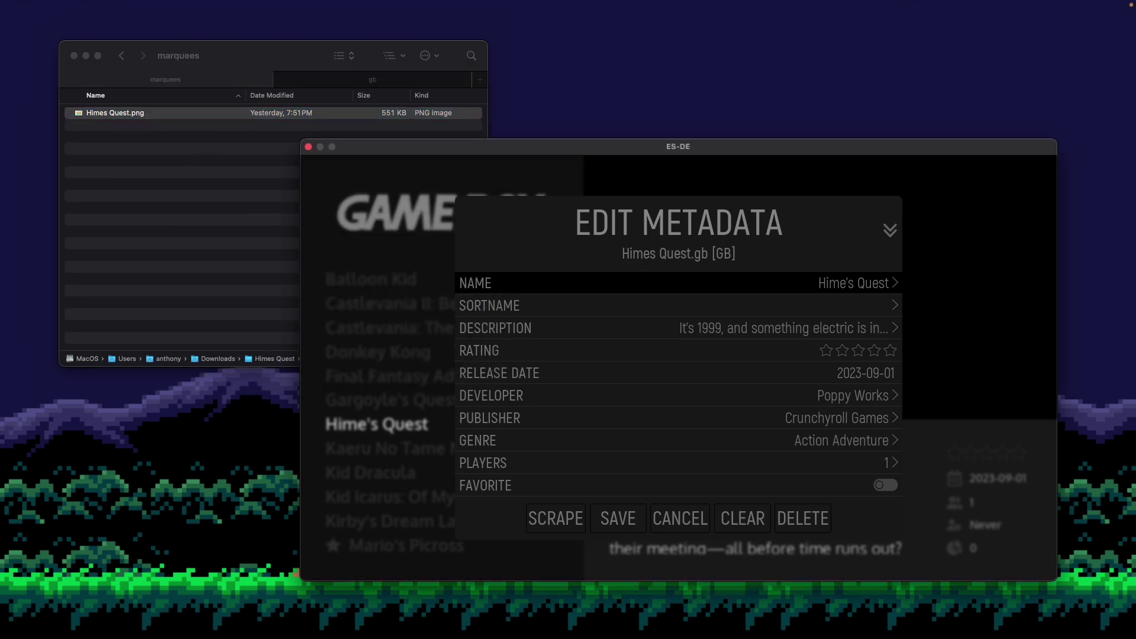
pyautogui.click(337, 50)
pyautogui.click(339, 79)
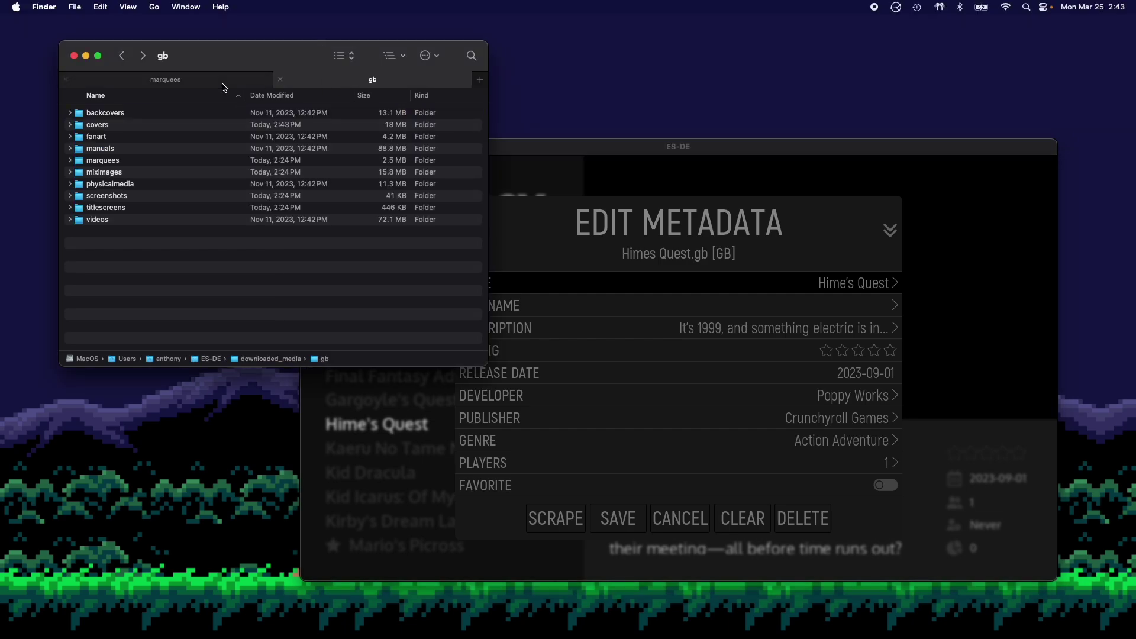
pyautogui.doubleClick(130, 160)
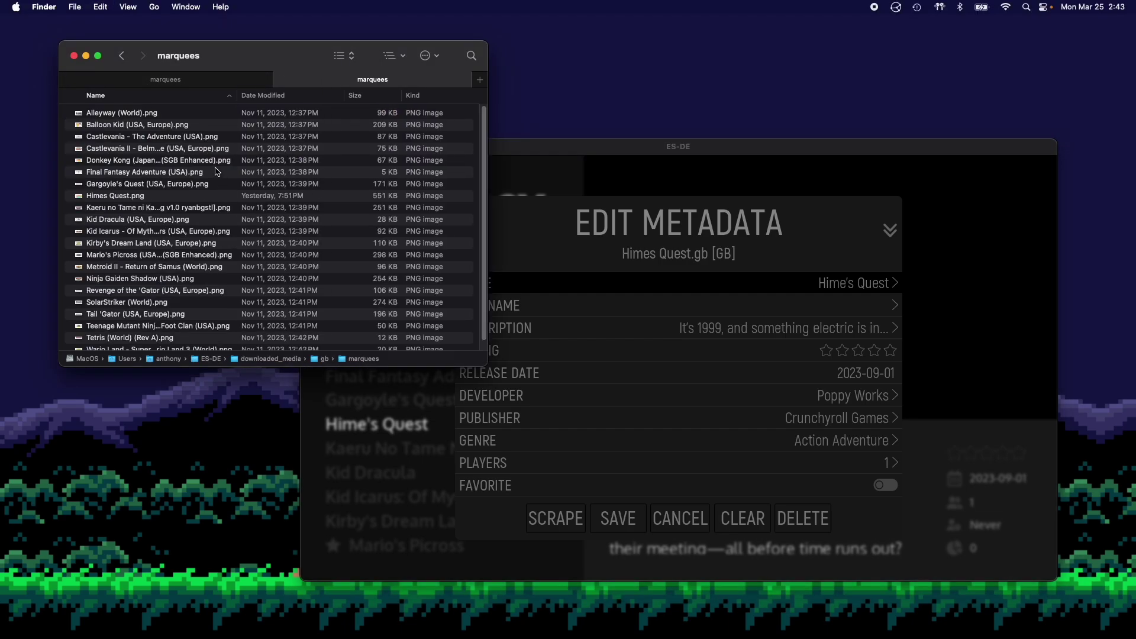
# Step: Copy Himes Quest.png from the download's screenshots folder into the screenshots folder of downloaded_media/gb
pyautogui.click(166, 83)
pyautogui.click(121, 55)
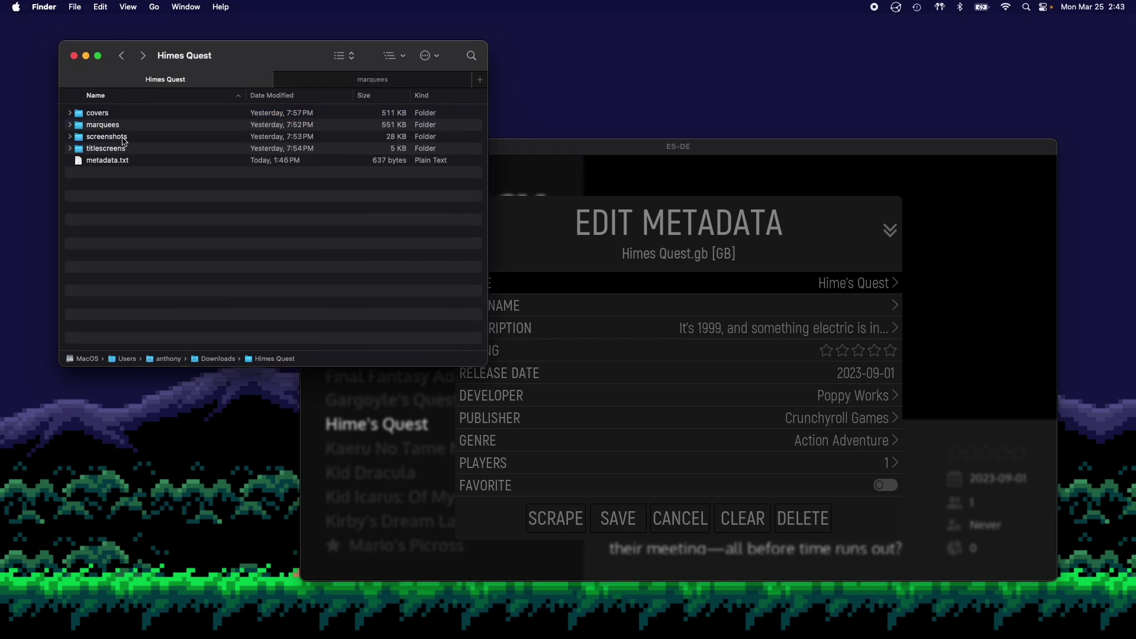
pyautogui.doubleClick(123, 137)
pyautogui.click(129, 115)
pyautogui.press('super+c')
pyautogui.hotkey('ctrl', 'Tab')
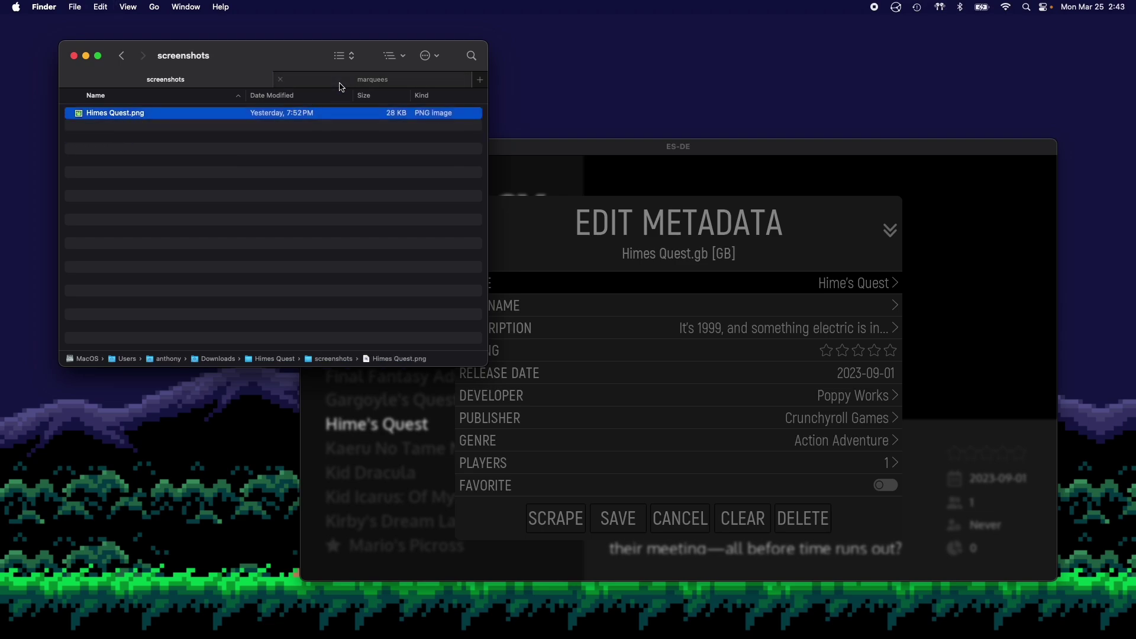
pyautogui.click(125, 59)
pyautogui.doubleClick(118, 196)
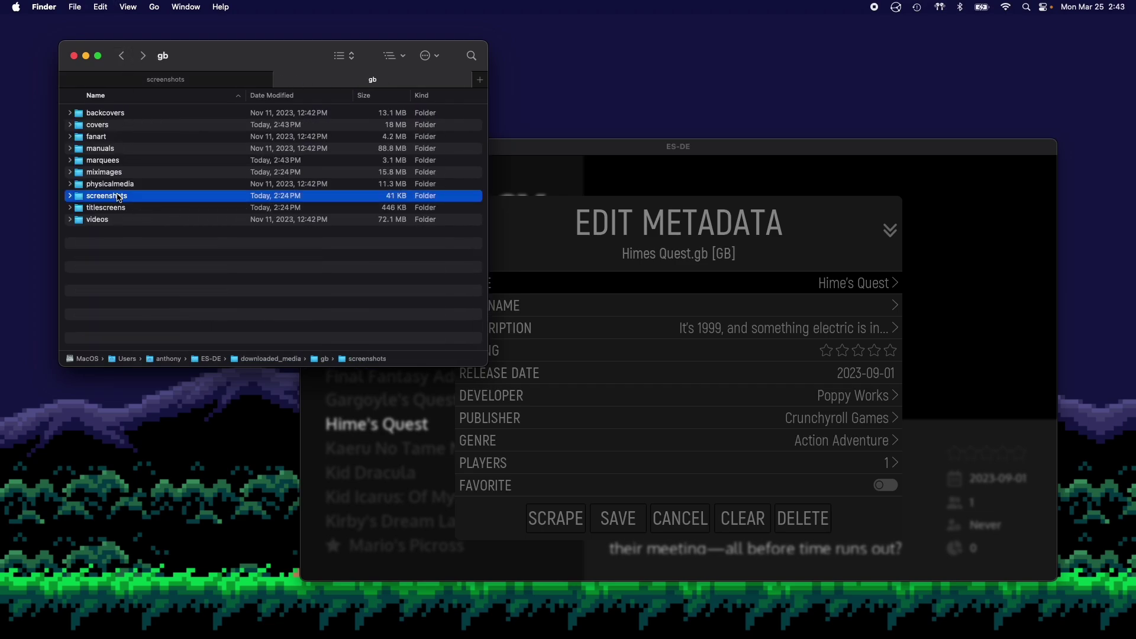
# Step: Copy Himes Quest.png from the download's titlescreens folder into the titlescreens folder of downloaded_media/gb
pyautogui.click(170, 83)
pyautogui.click(121, 55)
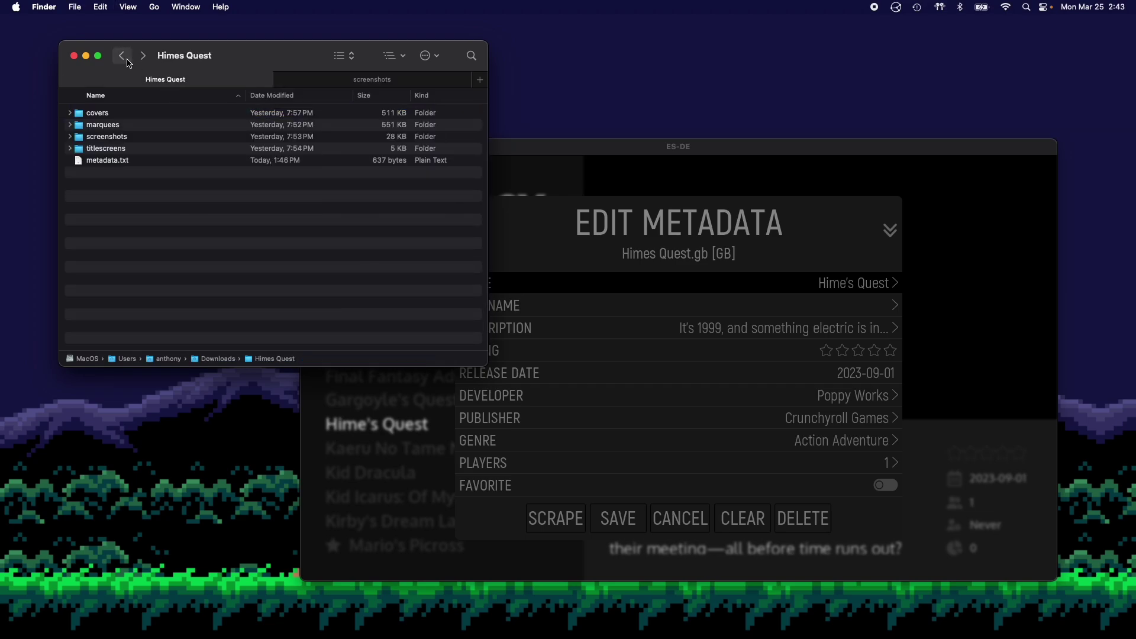
pyautogui.doubleClick(126, 150)
pyautogui.click(126, 116)
pyautogui.press('super+c')
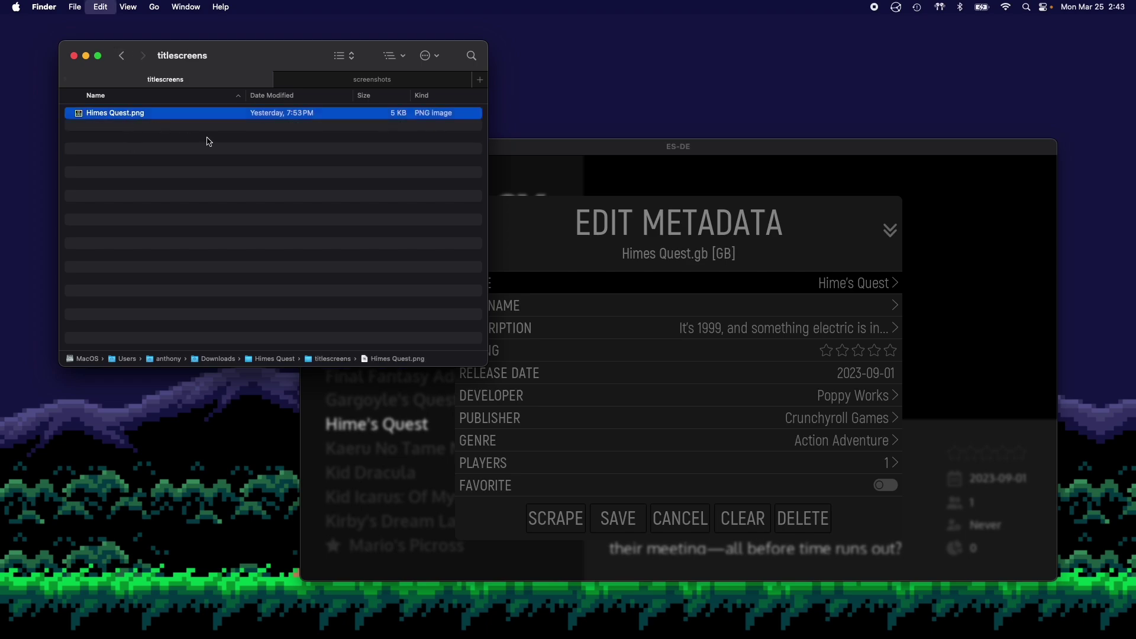
pyautogui.click(328, 83)
pyautogui.click(122, 56)
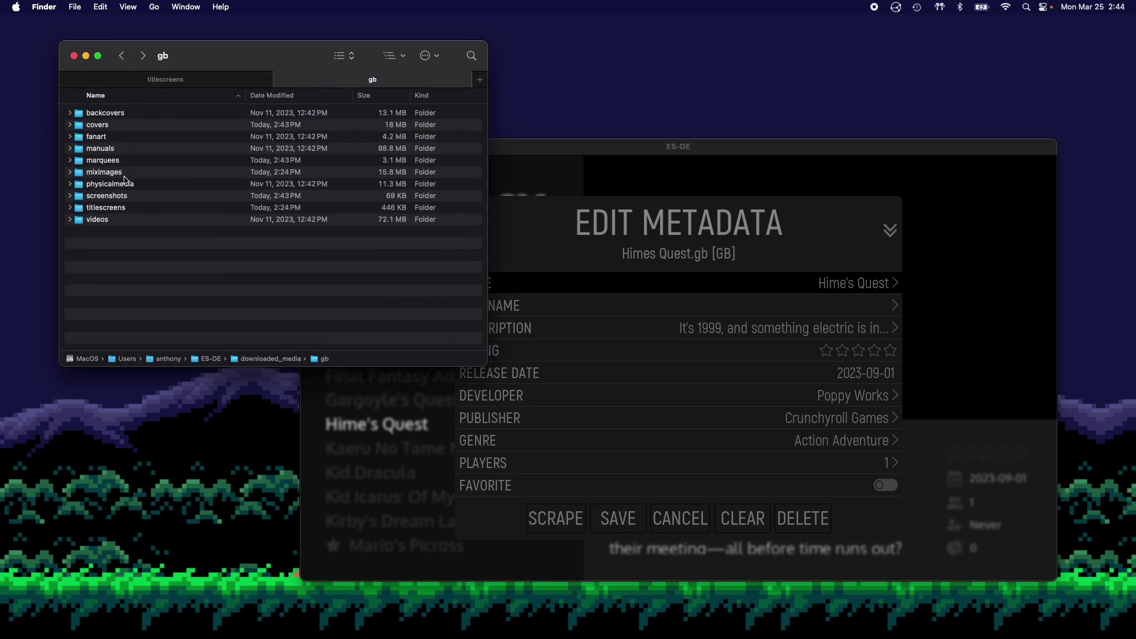
pyautogui.doubleClick(125, 210)
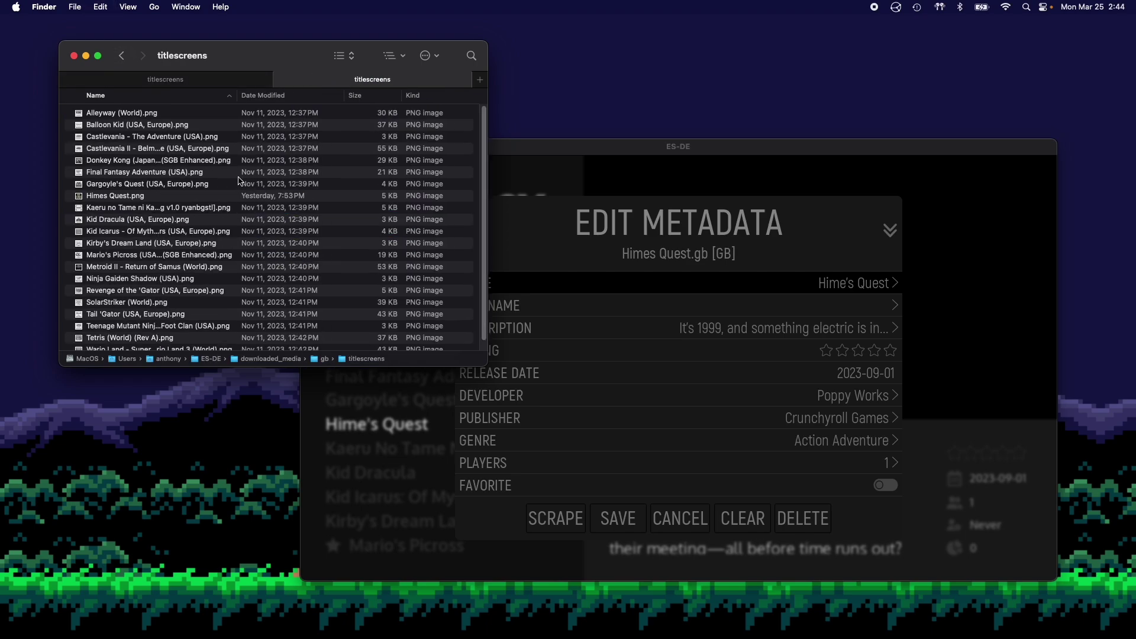
# Step: Switch to ES-DE, close the metadata editor and browse the images of Hime's Quest in the media viewer
pyautogui.click(517, 166)
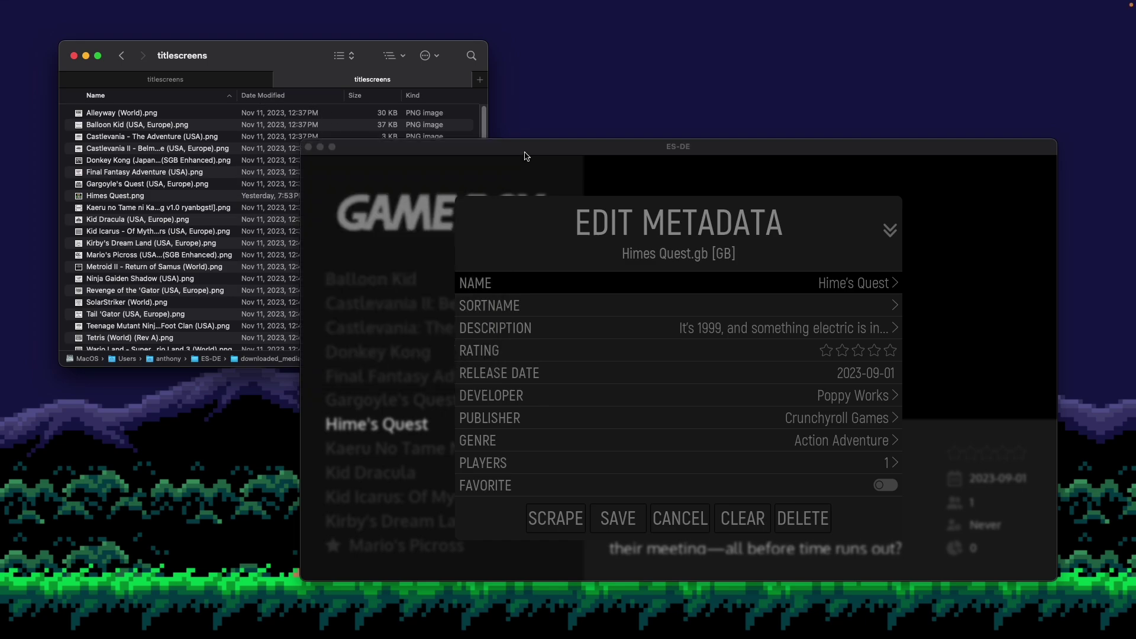
pyautogui.press('BackSpace')
pyautogui.press('BackSpace')
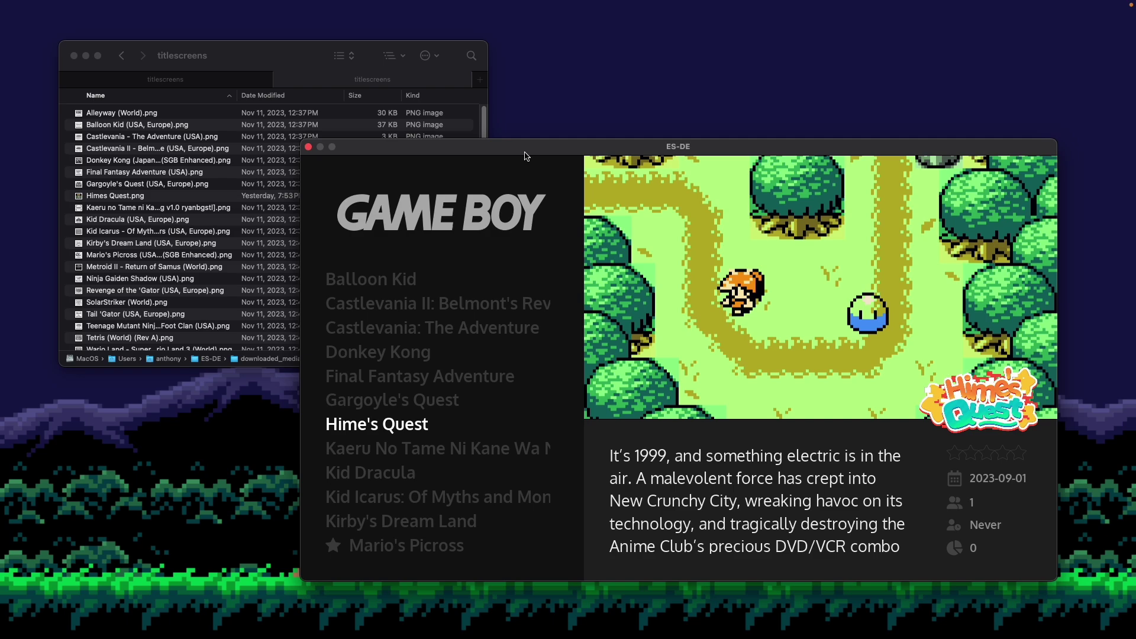
pyautogui.press('Delete')
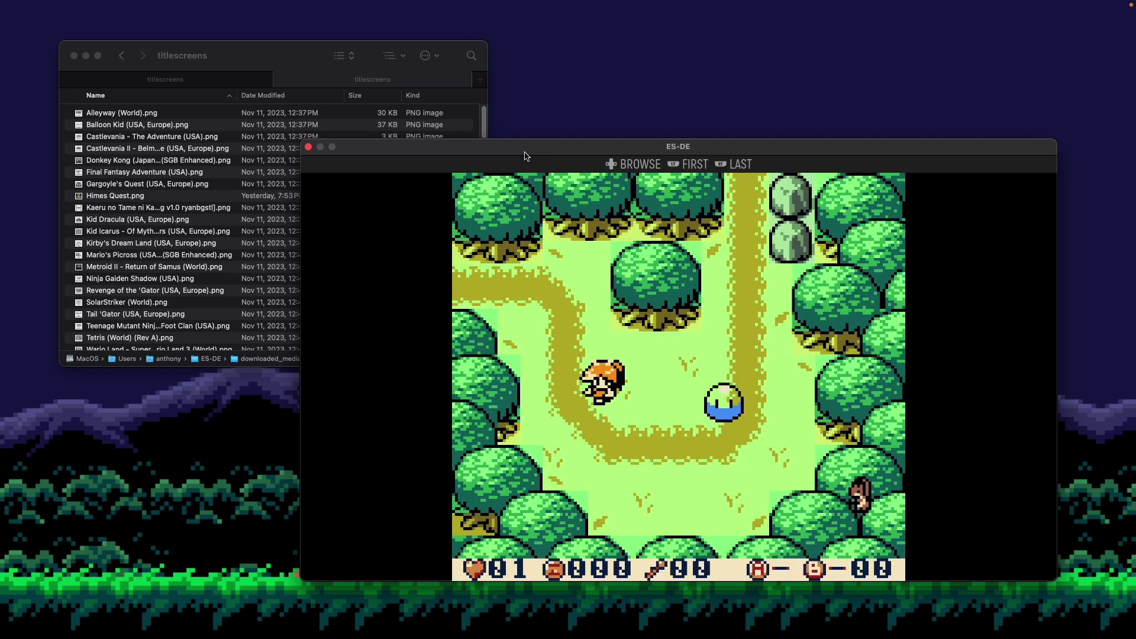
pyautogui.press('Right')
pyautogui.press('Right')
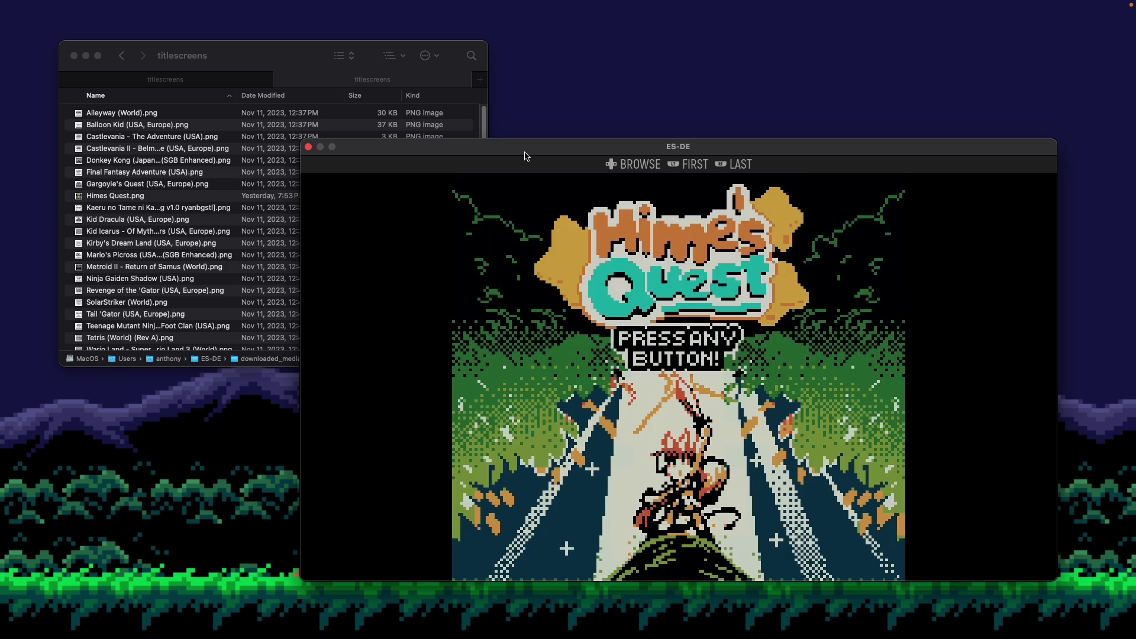
pyautogui.press('BackSpace')
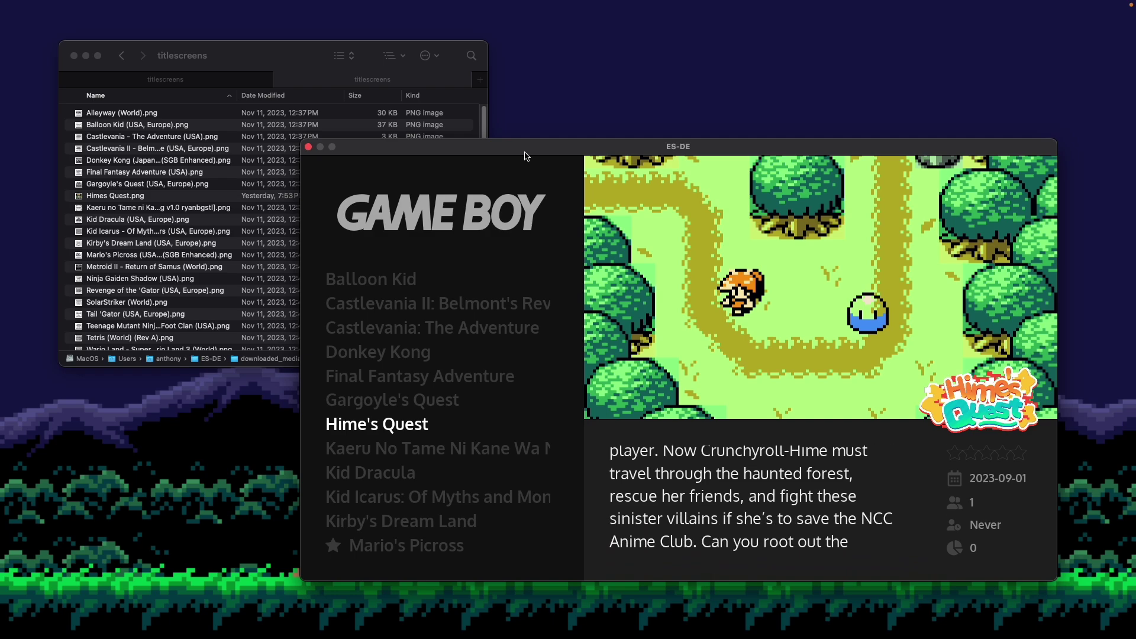
# Step: Open the scraper settings and check the Nintendo Game Boy entry in the list of systems to scrape
pyautogui.press('Escape')
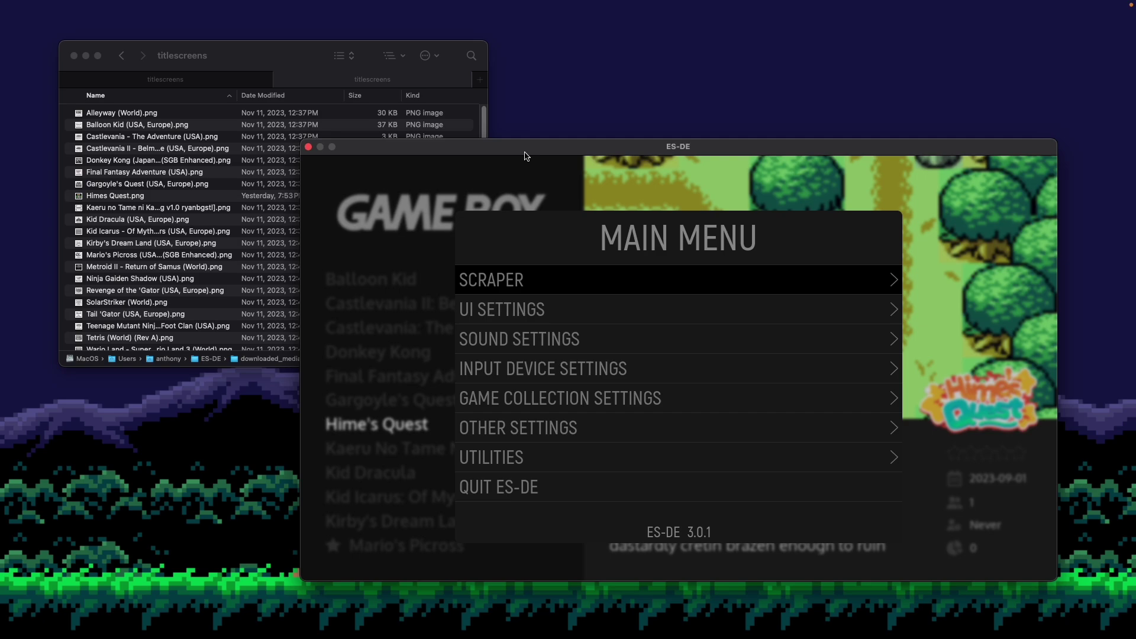
pyautogui.press('Return')
pyautogui.press('Down')
pyautogui.press('Down')
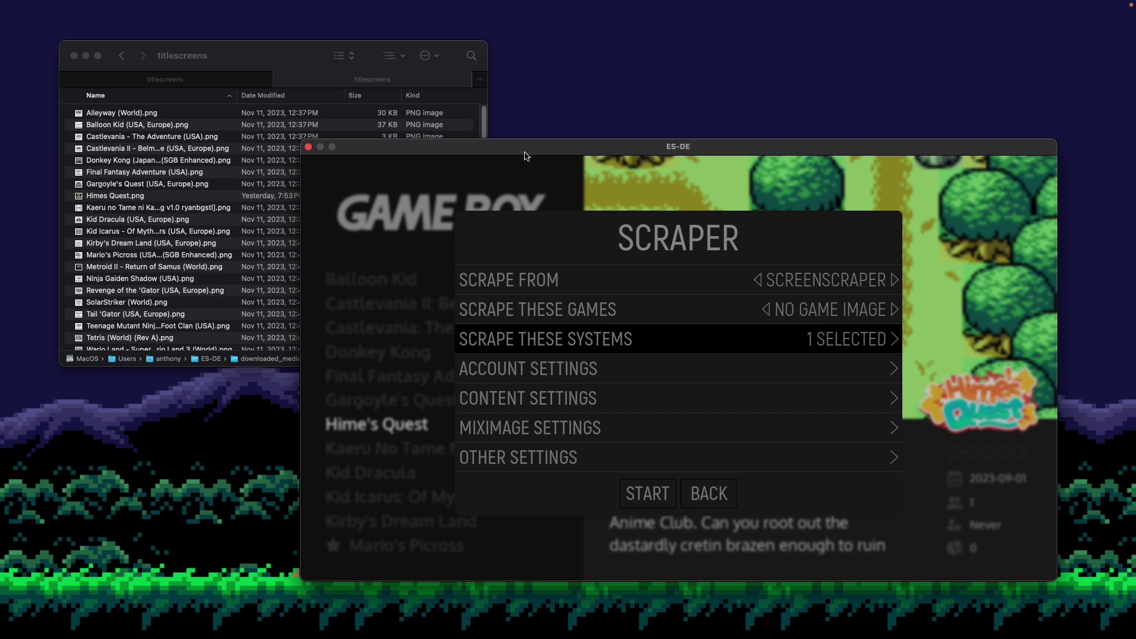
pyautogui.press('Return')
pyautogui.press('Down')
pyautogui.press('Down')
pyautogui.press('Down')
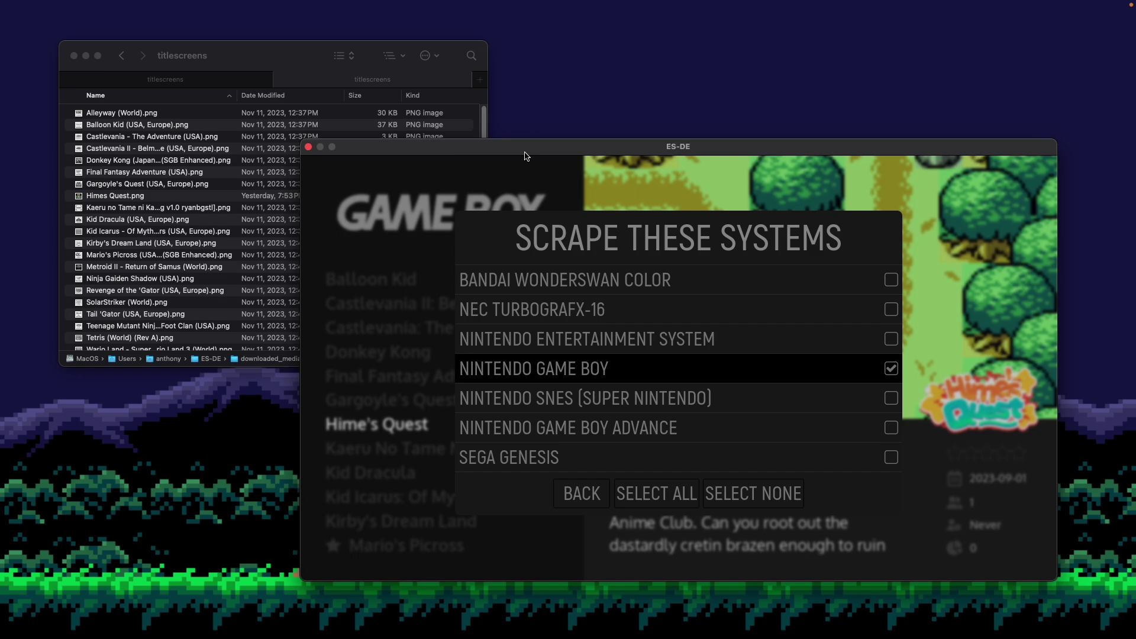
pyautogui.press('BackSpace')
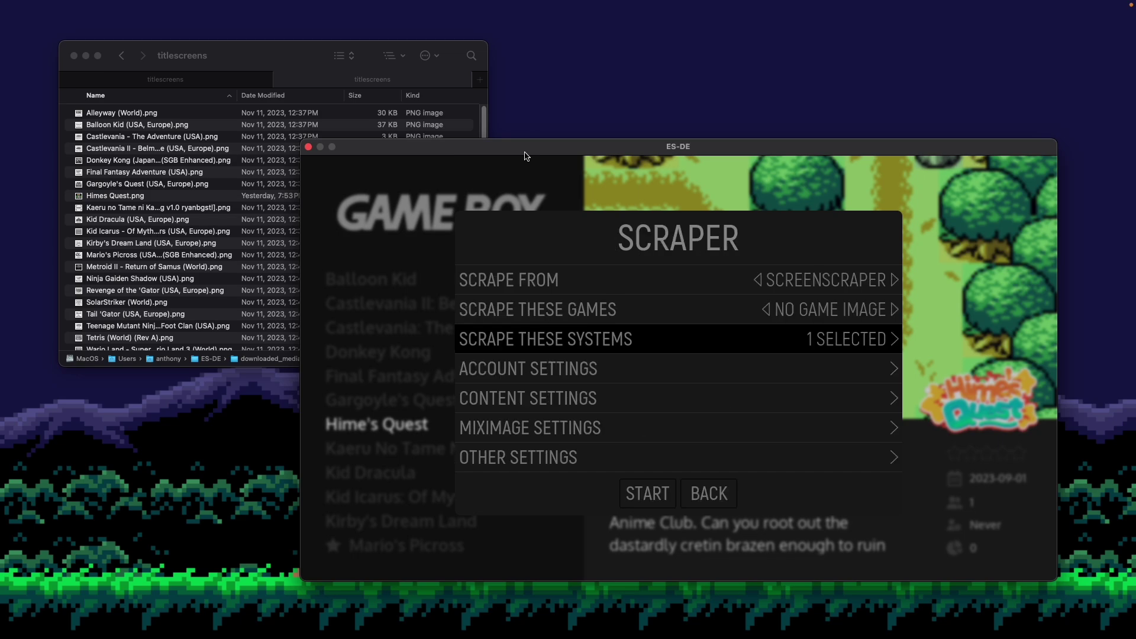
# Step: Run the offline generator from the scraper's miximage settings, then close it and return to the Game Boy game list
pyautogui.press('Down')
pyautogui.press('Down')
pyautogui.press('Down')
pyautogui.press('Return')
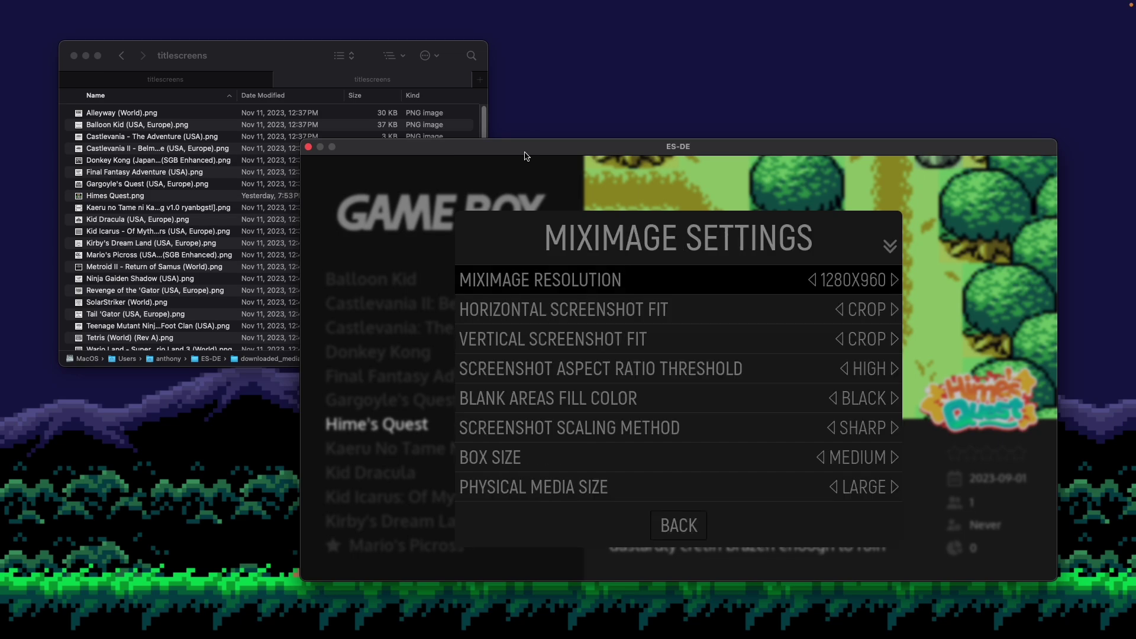
pyautogui.press('Down')
pyautogui.press('Down')
pyautogui.press('Down')
pyautogui.press('Down')
pyautogui.press('Down')
pyautogui.press('Down')
pyautogui.press('Down')
pyautogui.press('Down')
pyautogui.press('Down')
pyautogui.press('Down')
pyautogui.press('Down')
pyautogui.press('Down')
pyautogui.press('Down')
pyautogui.press('Down')
pyautogui.press('Down')
pyautogui.press('Down')
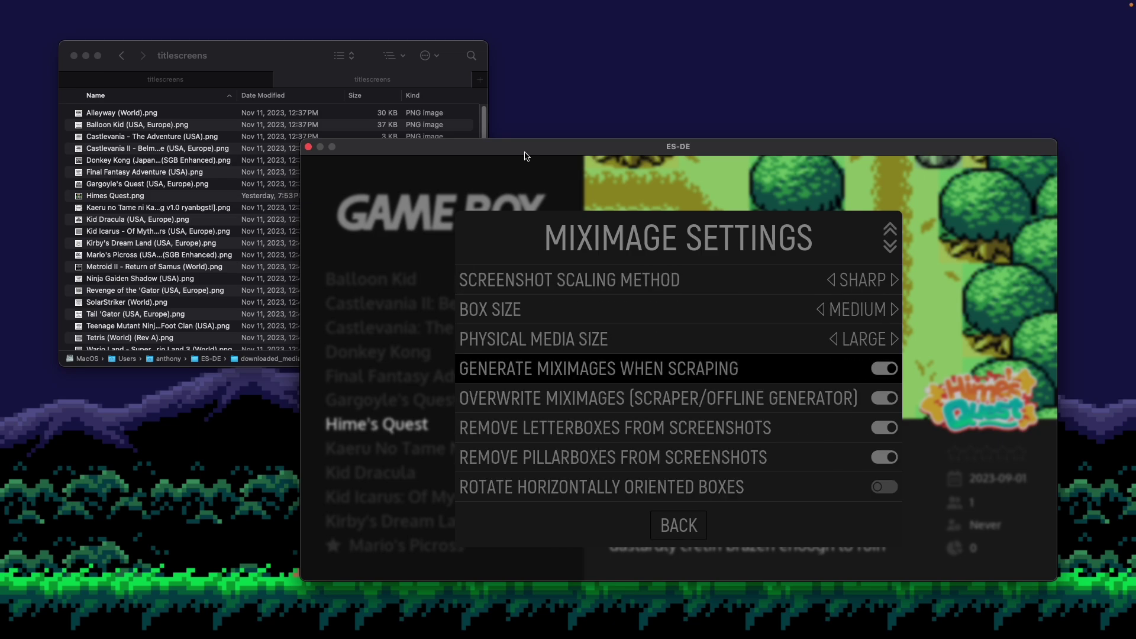
pyautogui.press('Down')
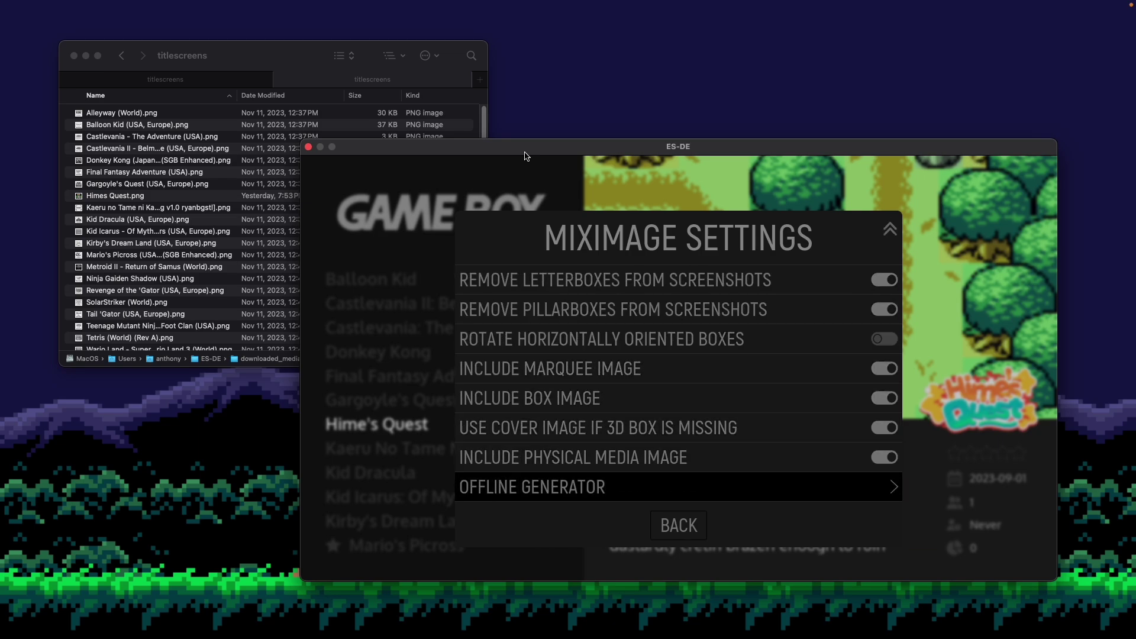
pyautogui.press('Return')
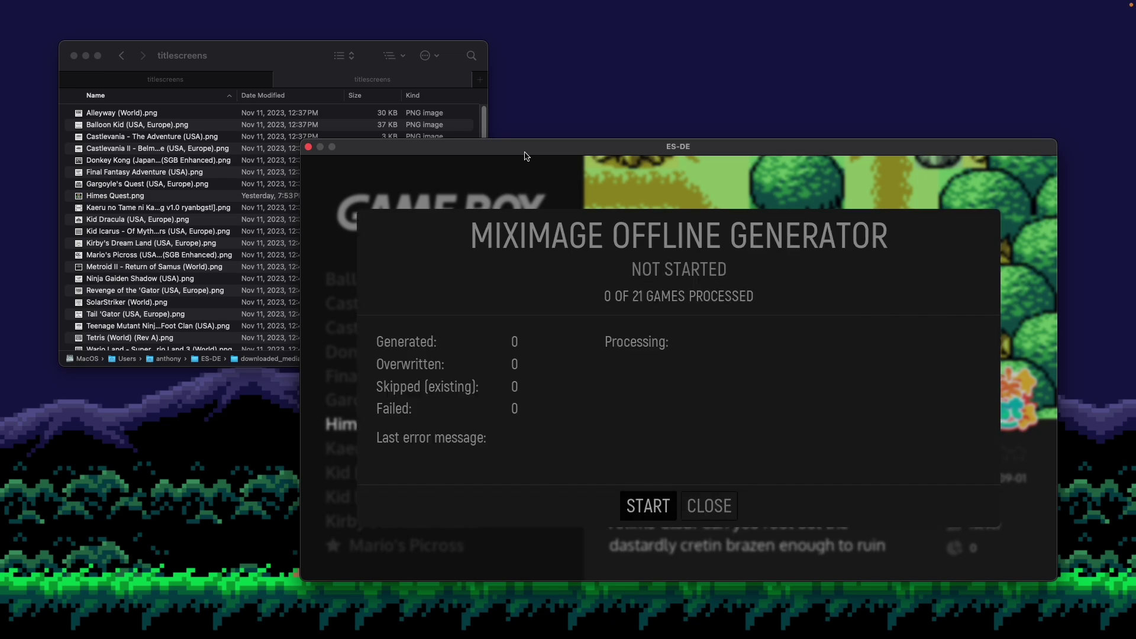
pyautogui.press('Return')
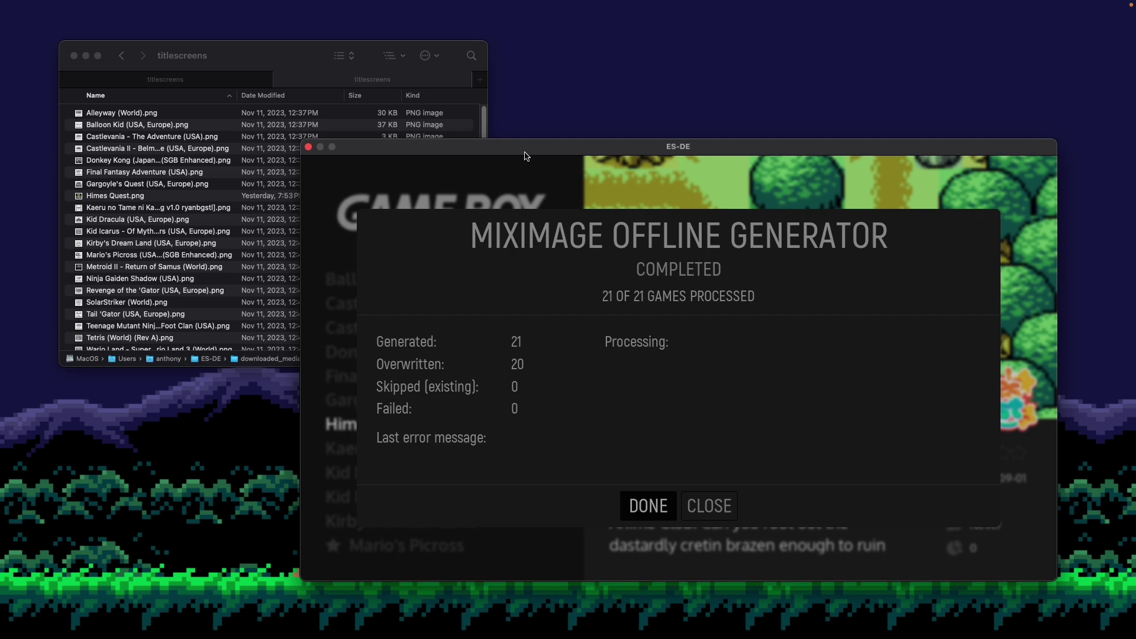
pyautogui.press('Return')
pyautogui.press('BackSpace')
pyautogui.press('BackSpace')
pyautogui.press('BackSpace')
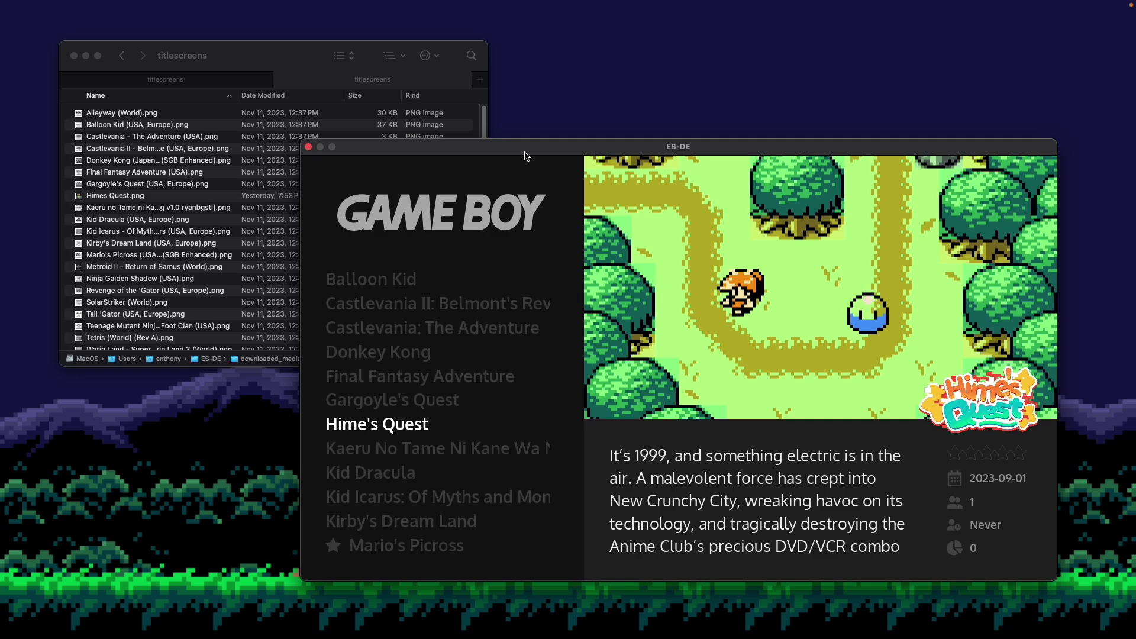
# Step: Browse the media viewer for Hime's Quest to examine its generated miximage
pyautogui.press('Delete')
pyautogui.press('Right')
pyautogui.press('Right')
pyautogui.press('Right')
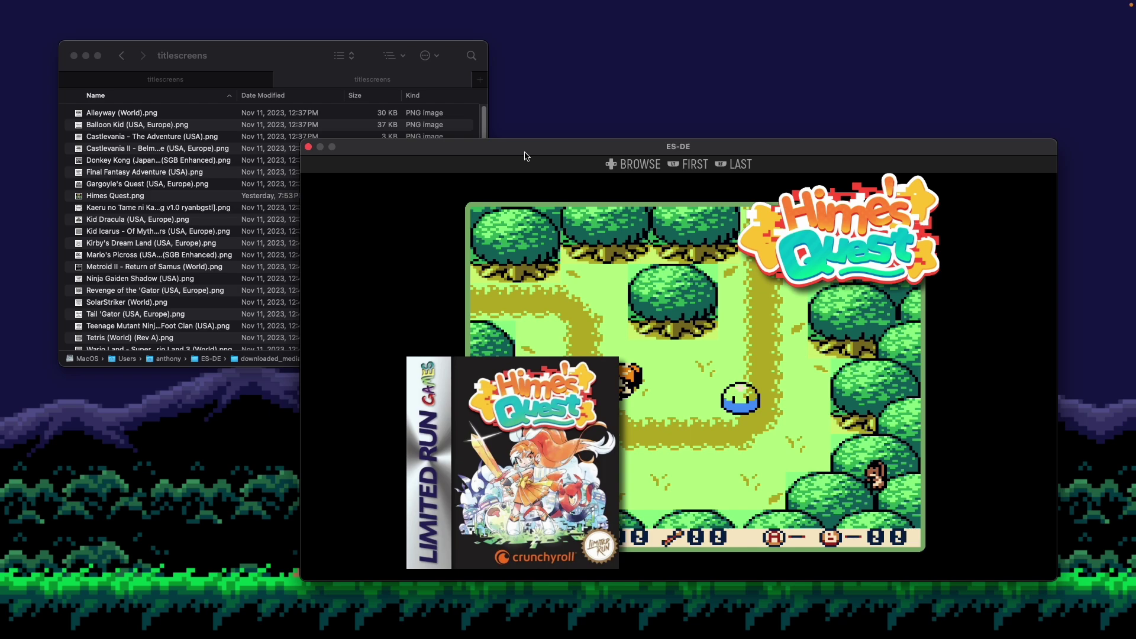
pyautogui.press('BackSpace')
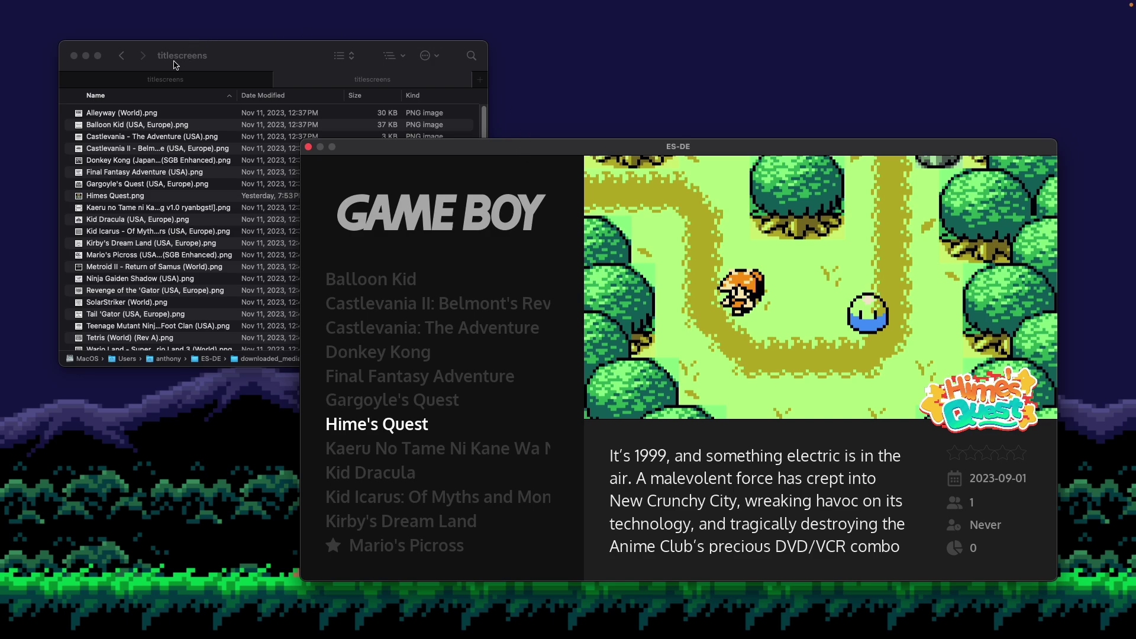
# Step: Examine the videos folder in downloaded_media/gb and the contents of the Himes Quest download folder in Finder, and return to ES-DE
pyautogui.click(121, 56)
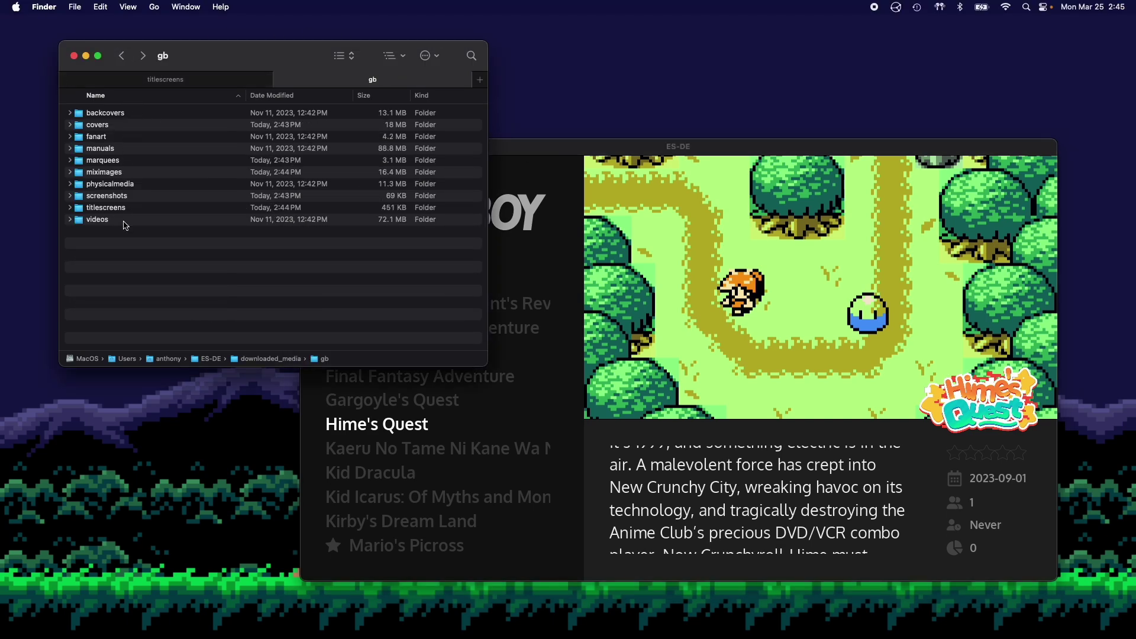
pyautogui.click(126, 81)
pyautogui.click(122, 56)
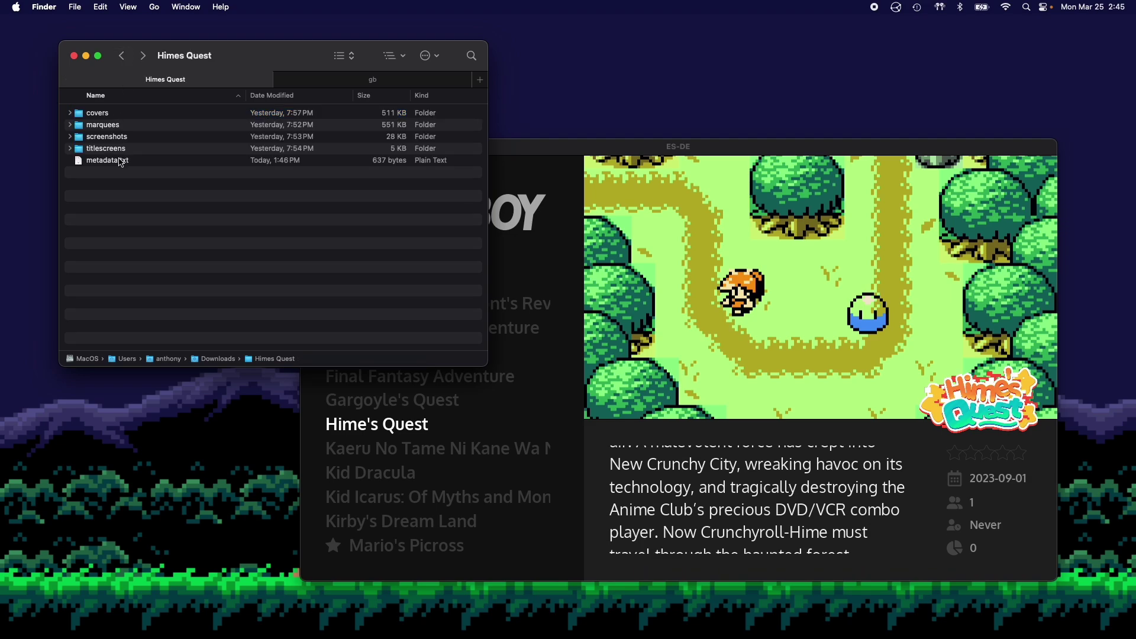
pyautogui.click(71, 149)
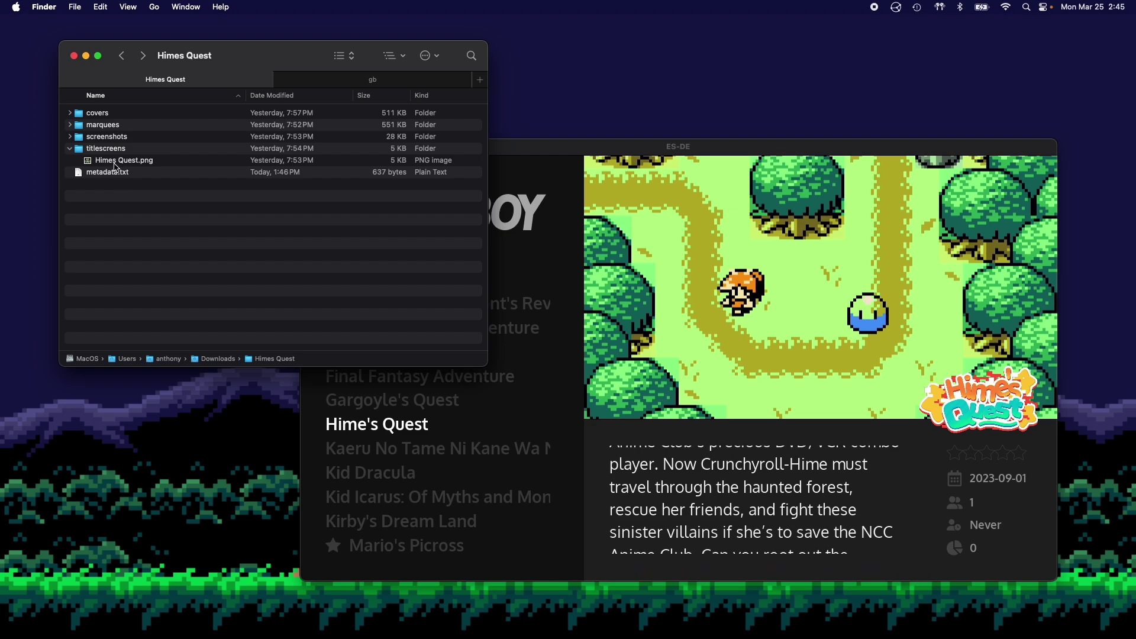
pyautogui.click(307, 79)
pyautogui.click(130, 219)
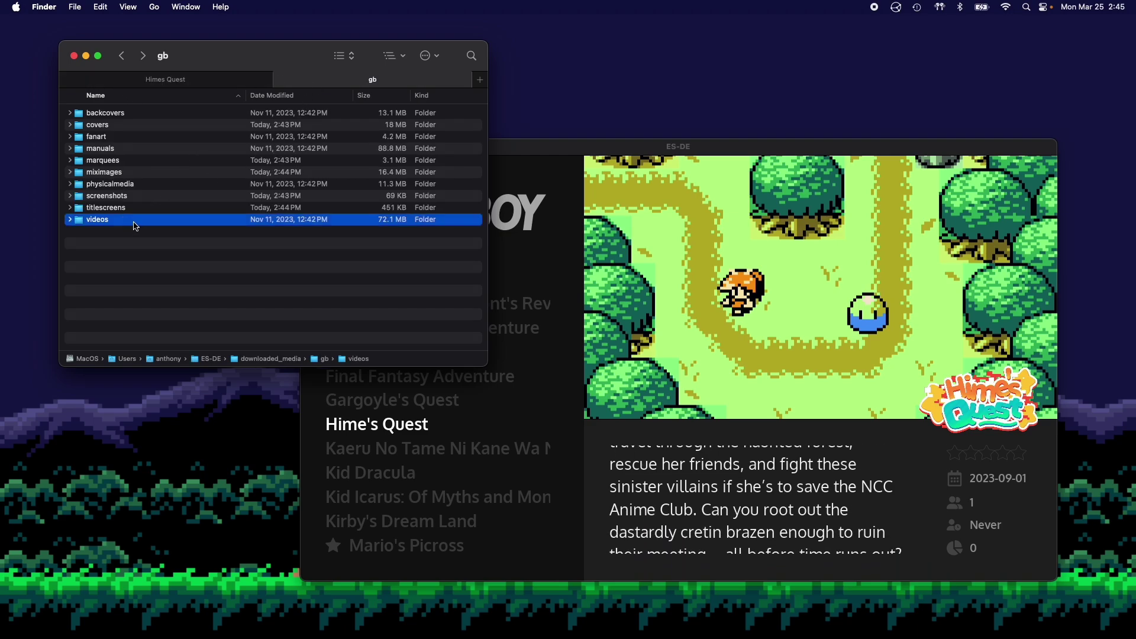
pyautogui.click(162, 260)
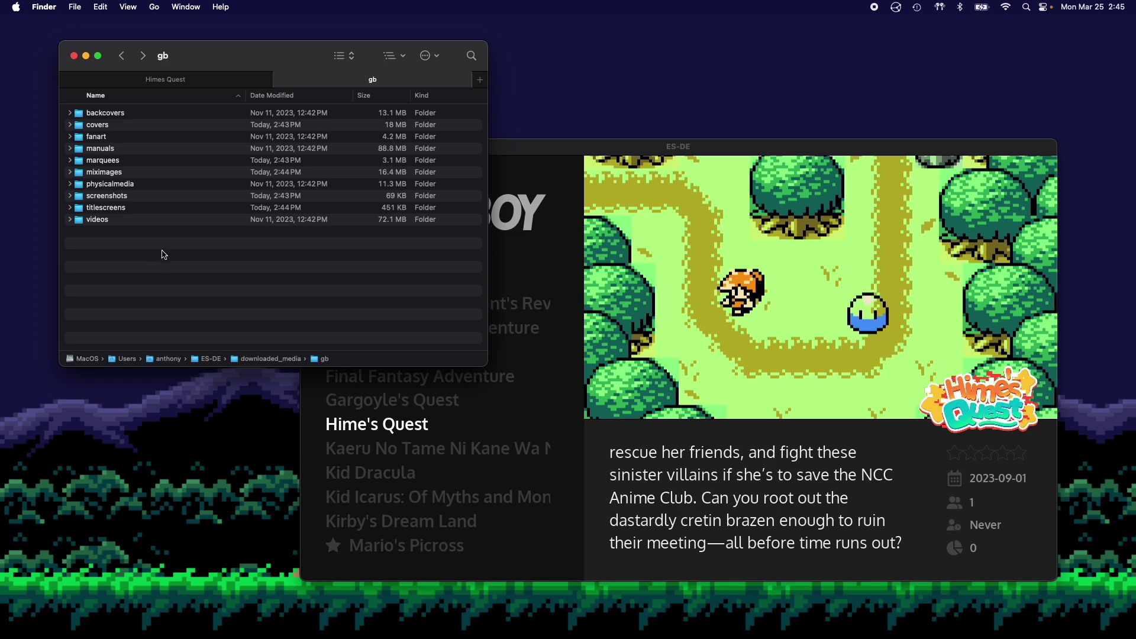
pyautogui.click(523, 152)
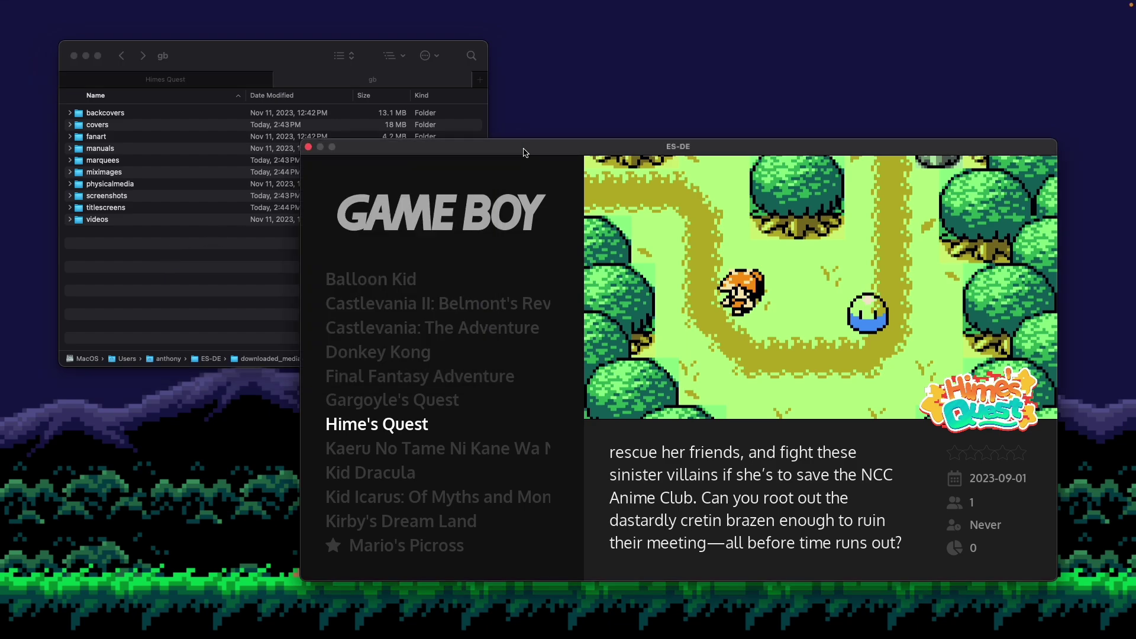